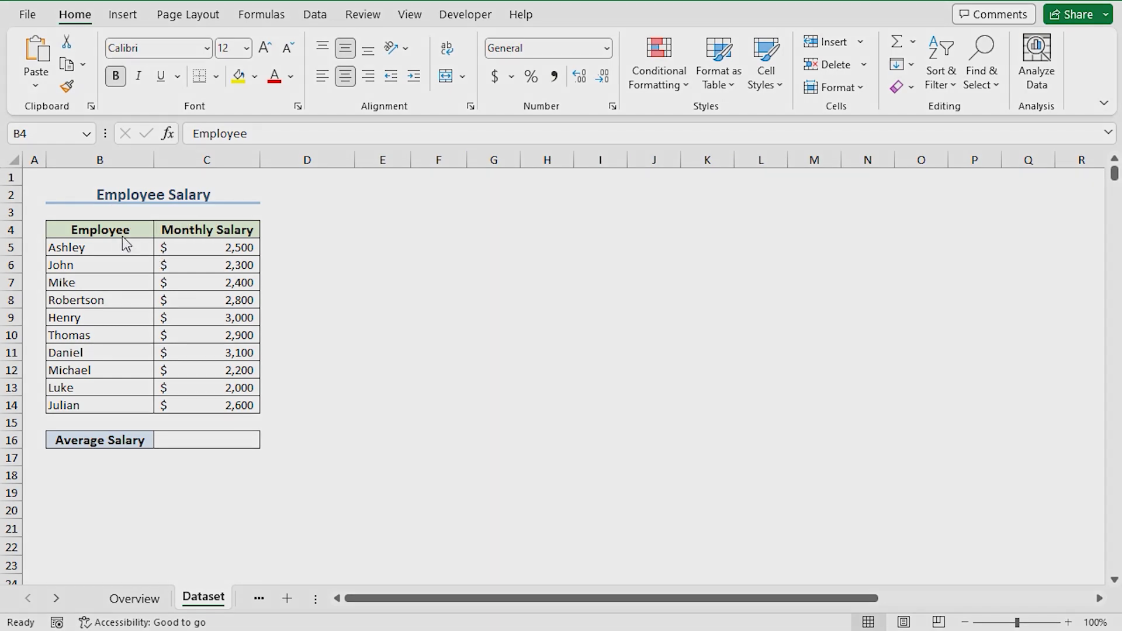
Point out the Monthly Salary header and Average Salary row, then select salaries C5:C14 for the status bar.
left_click(185, 231)
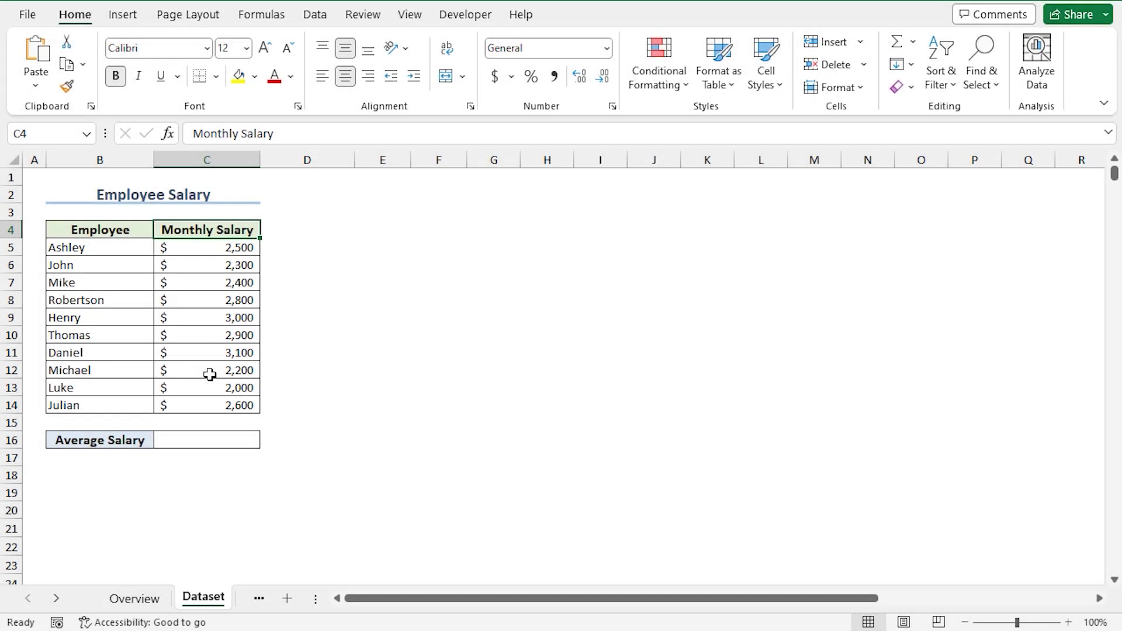
left_click(141, 440)
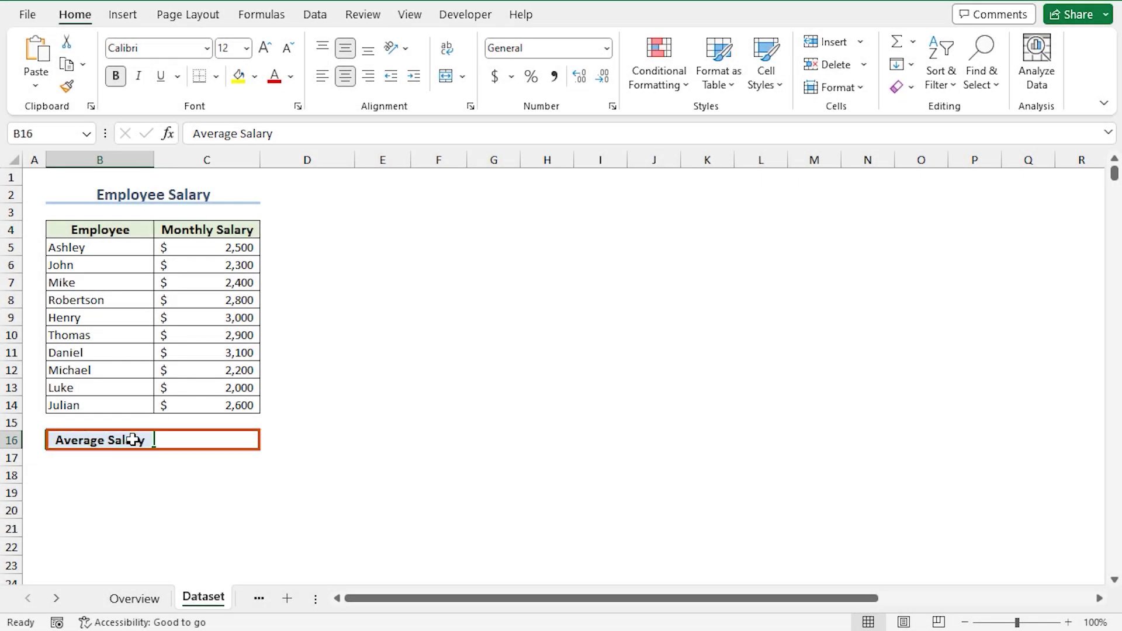
left_click_drag(216, 247, 208, 394)
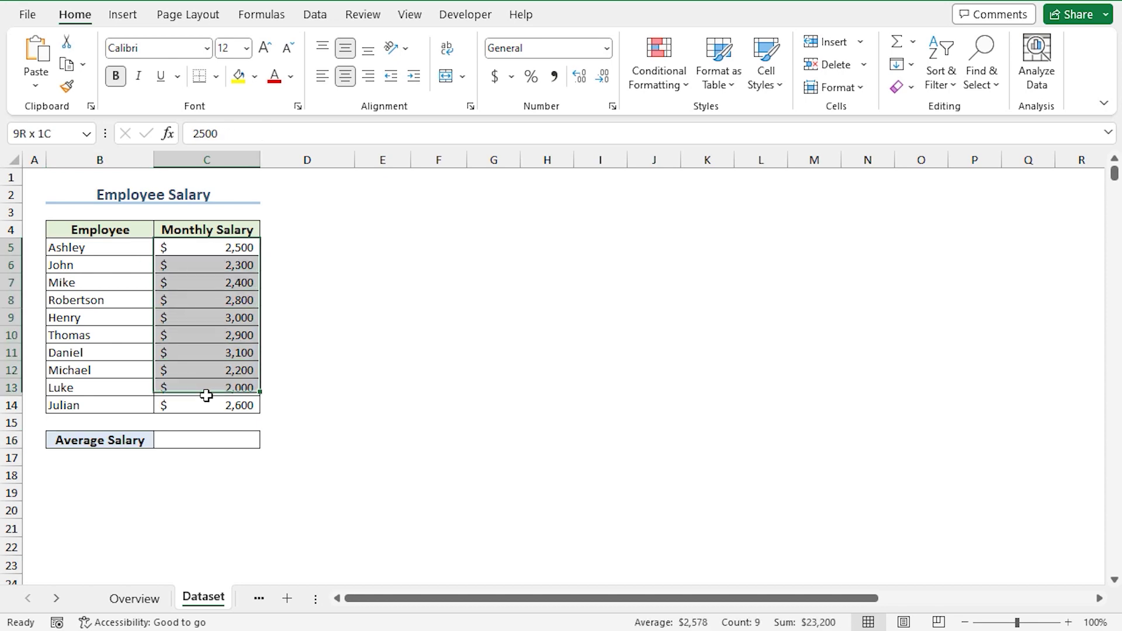
left_click_drag(208, 393, 215, 406)
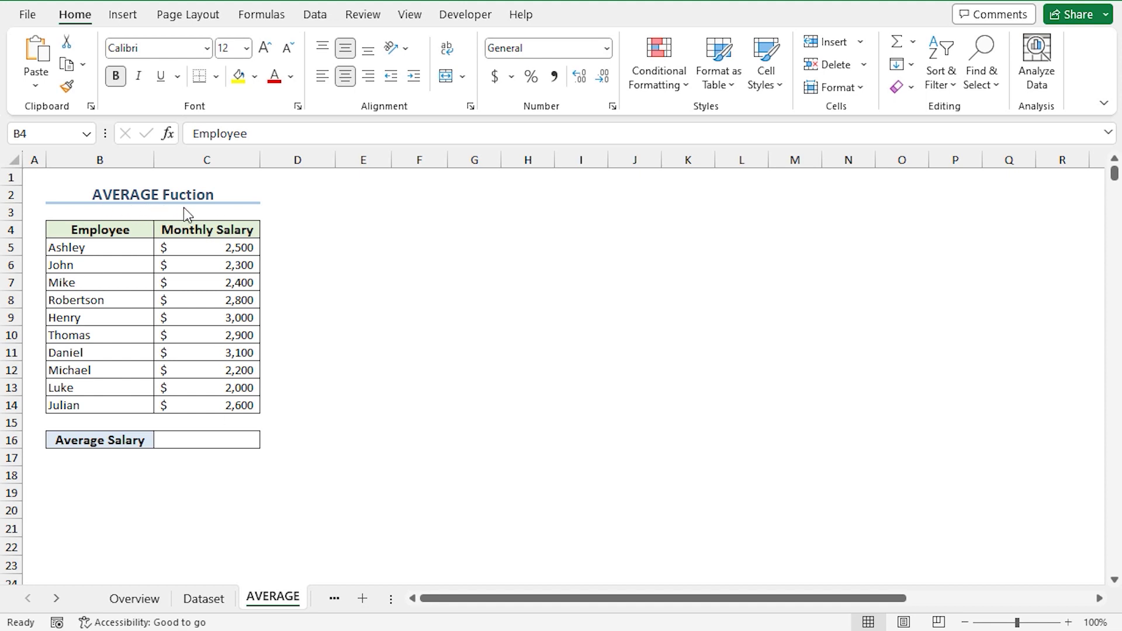
Enter =AVERAGE(C5:C14) in C16 so the Average Salary reads $2,580.
left_click(207, 440)
type("=")
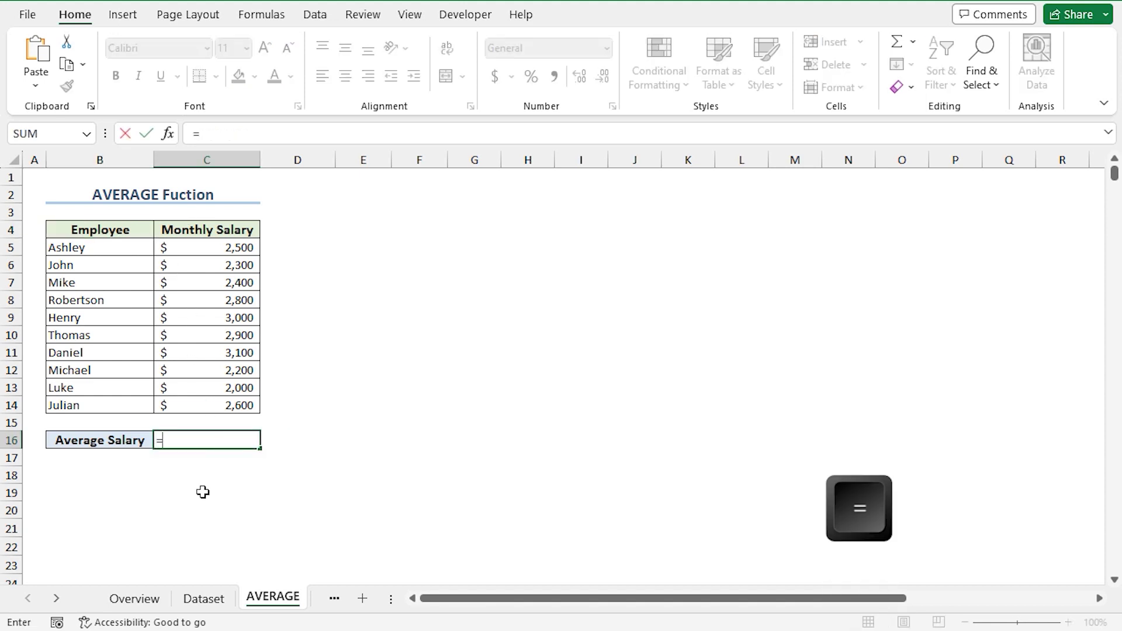
type("average")
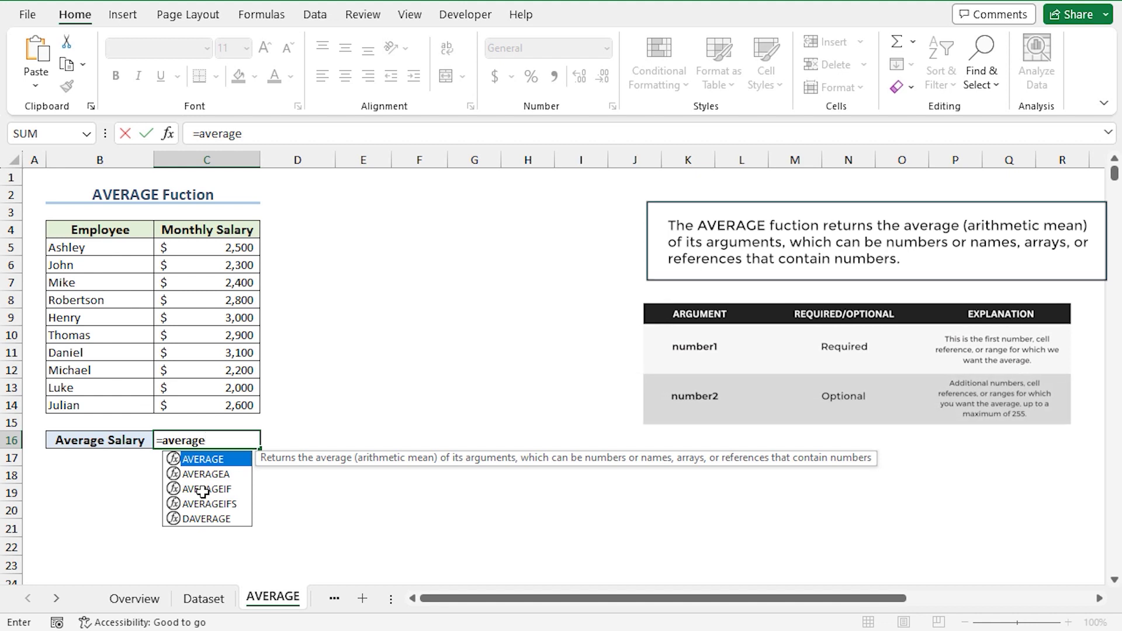
key("Tab")
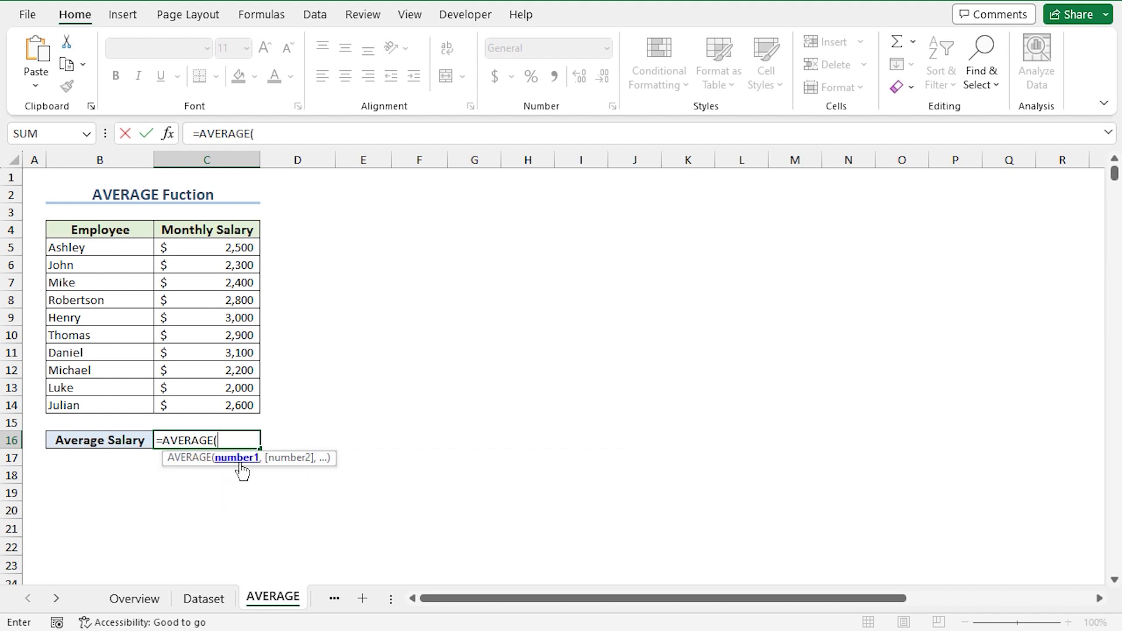
left_click_drag(208, 249, 236, 405)
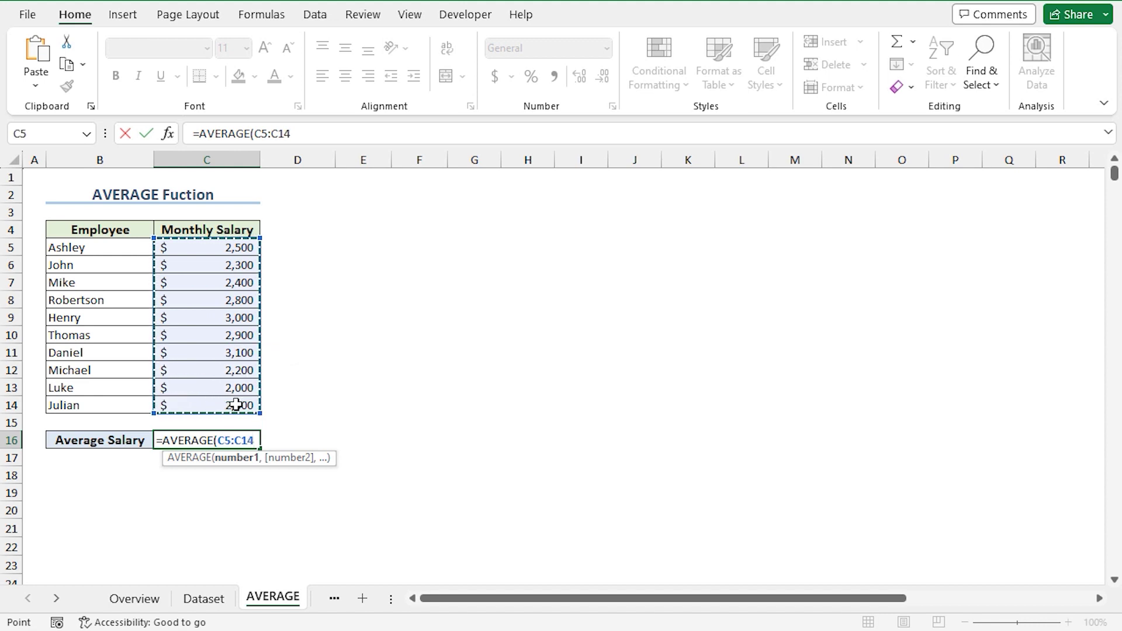
type(")")
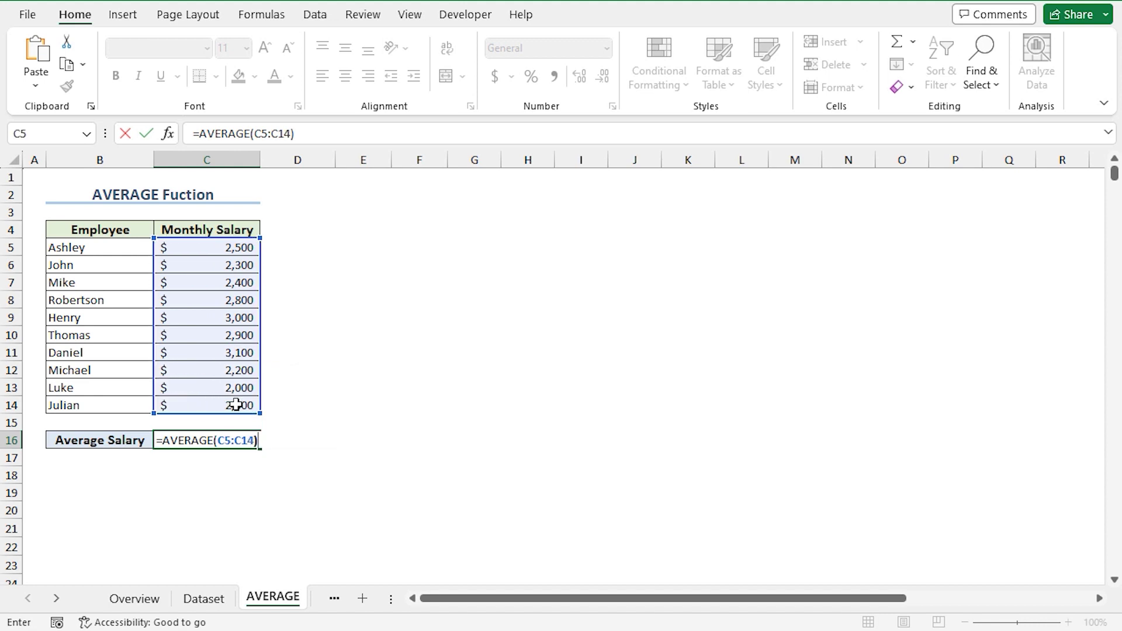
key("Return")
left_click(217, 447)
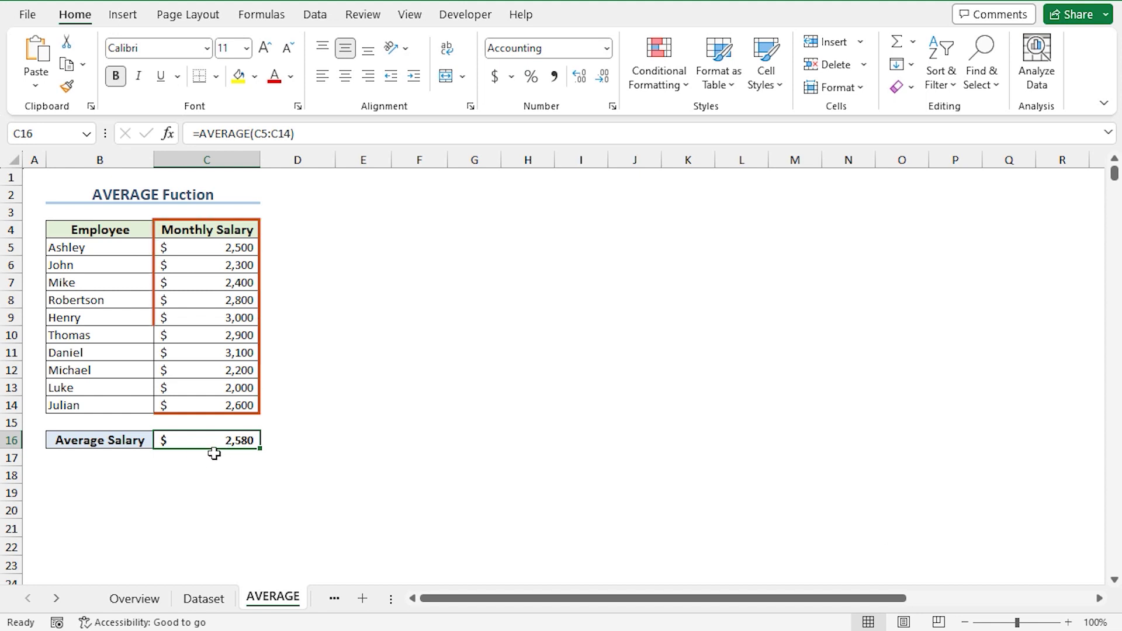
Select C5:C14 to compare the status-bar average with C16's AVERAGE result.
left_click_drag(208, 250, 208, 413)
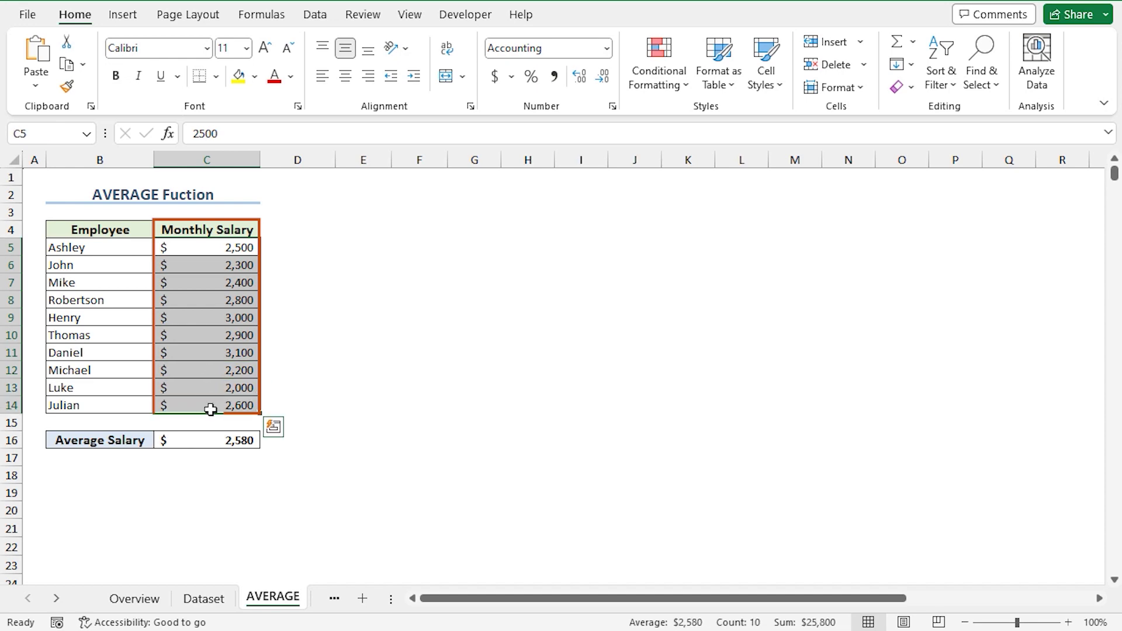
left_click(233, 446)
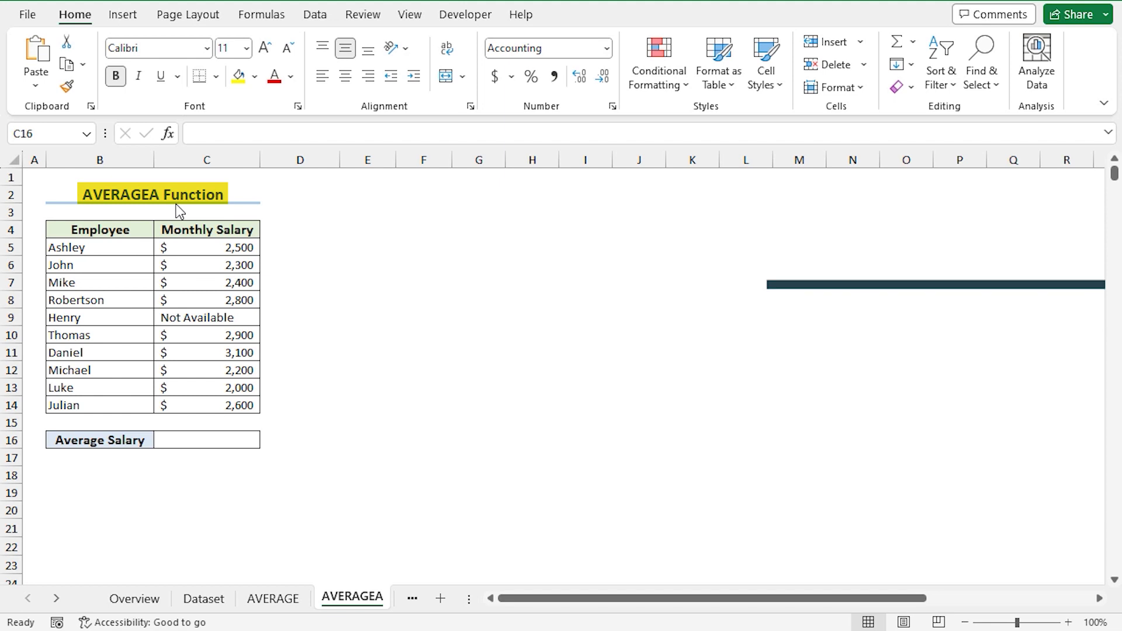
Enter =AVERAGEA(C5:C14) in C16 for $2,280, then compare against the selected salaries' average.
left_click(195, 439)
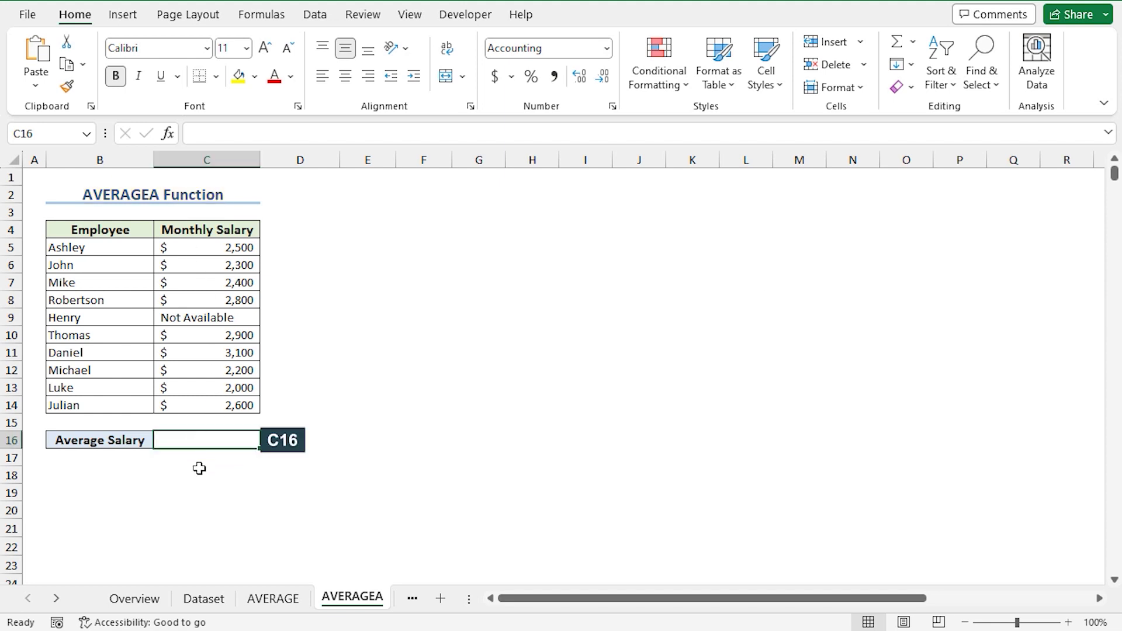
type("=a")
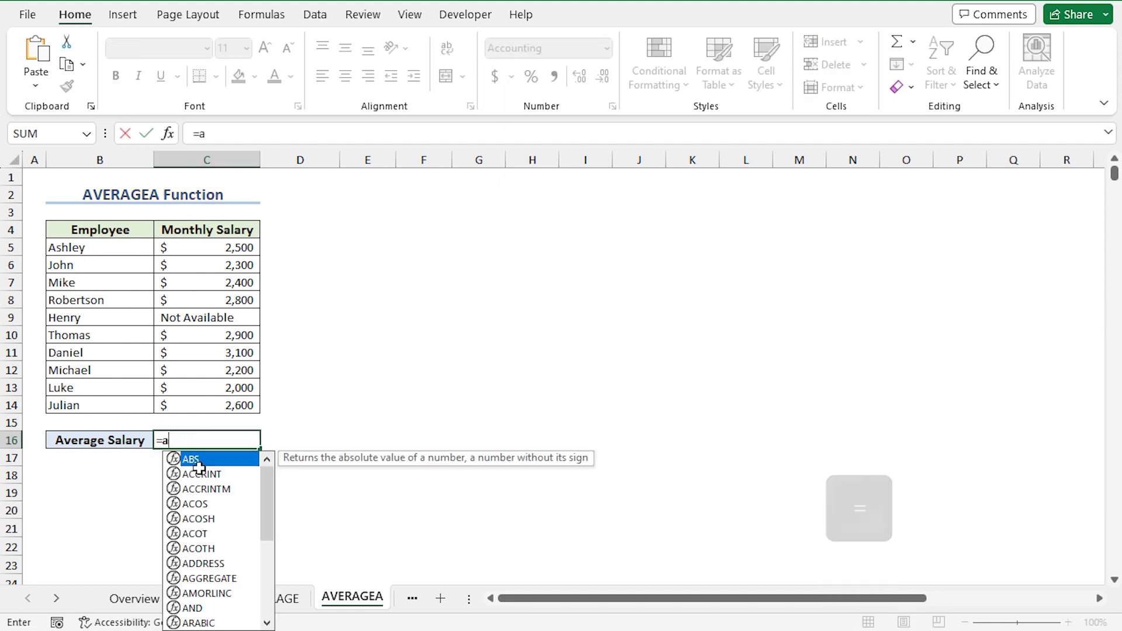
type("verage")
key("Down")
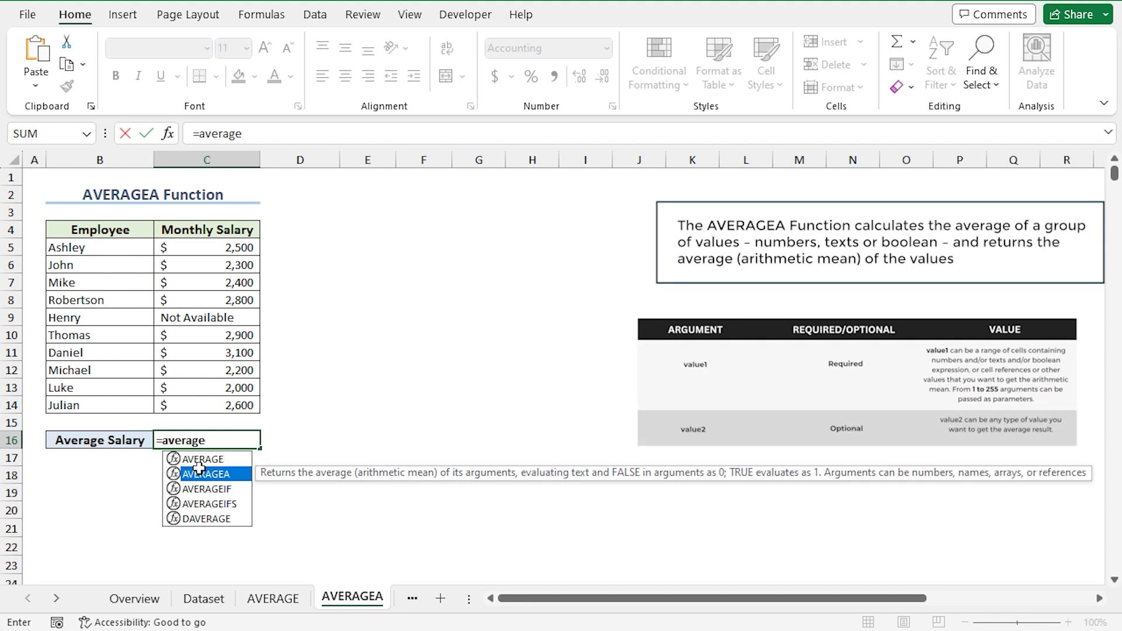
double_click(199, 473)
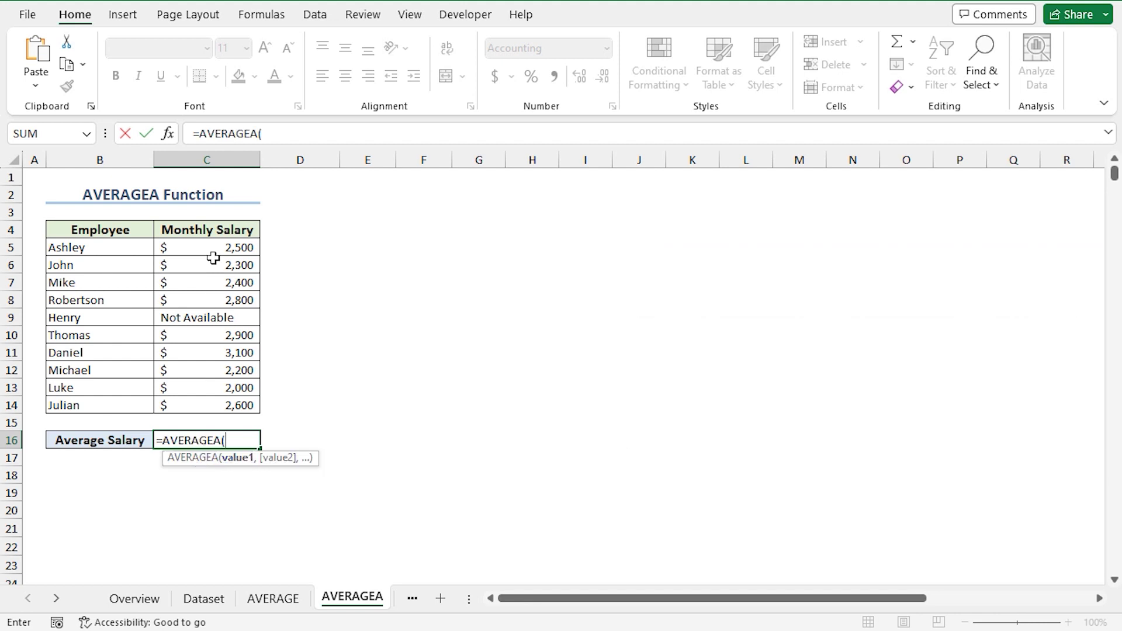
left_click_drag(208, 249, 230, 398)
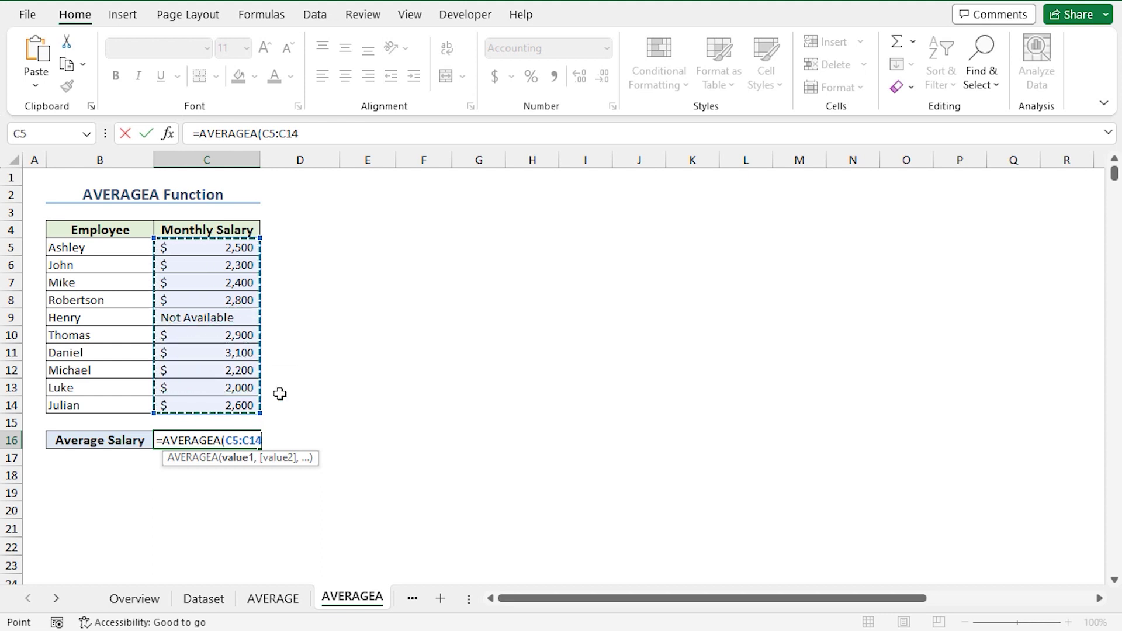
type(")")
key("Return")
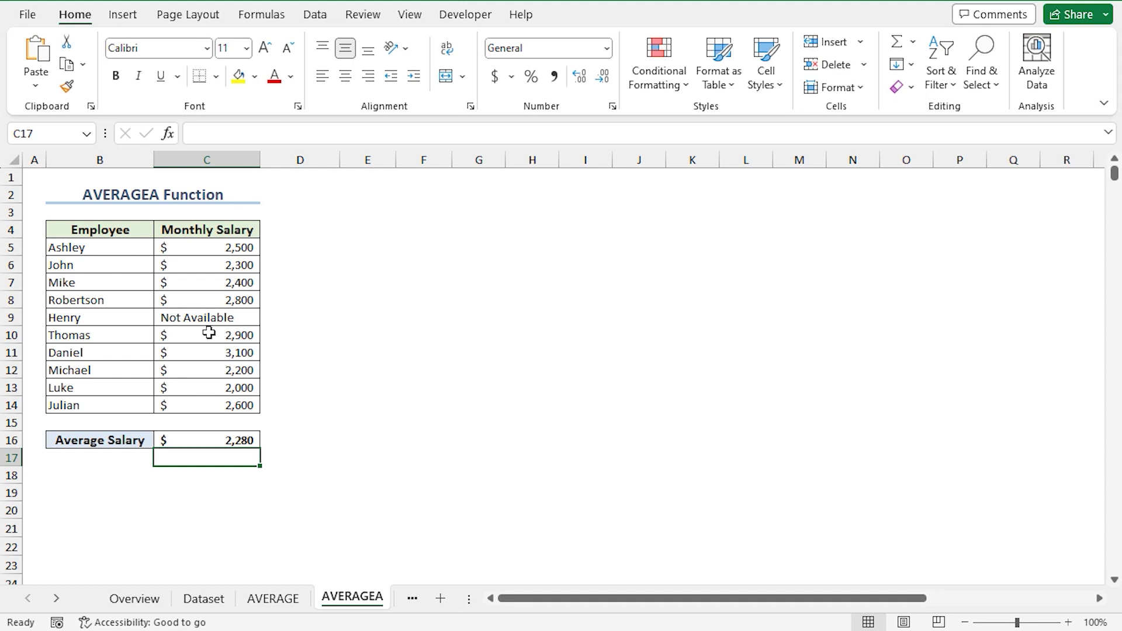
left_click_drag(205, 249, 206, 407)
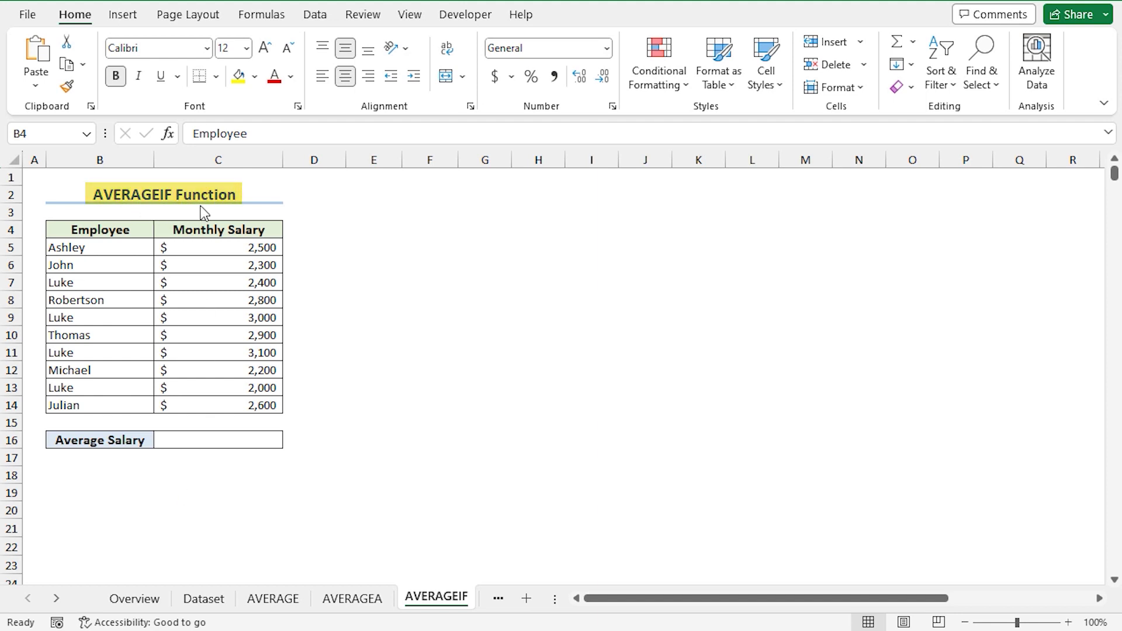
Enter =AVERAGEIF(B5:B14,"Luke",C5:C14) in C16 for $2,625, then point out Luke's rows 7 and 13.
left_click(226, 439)
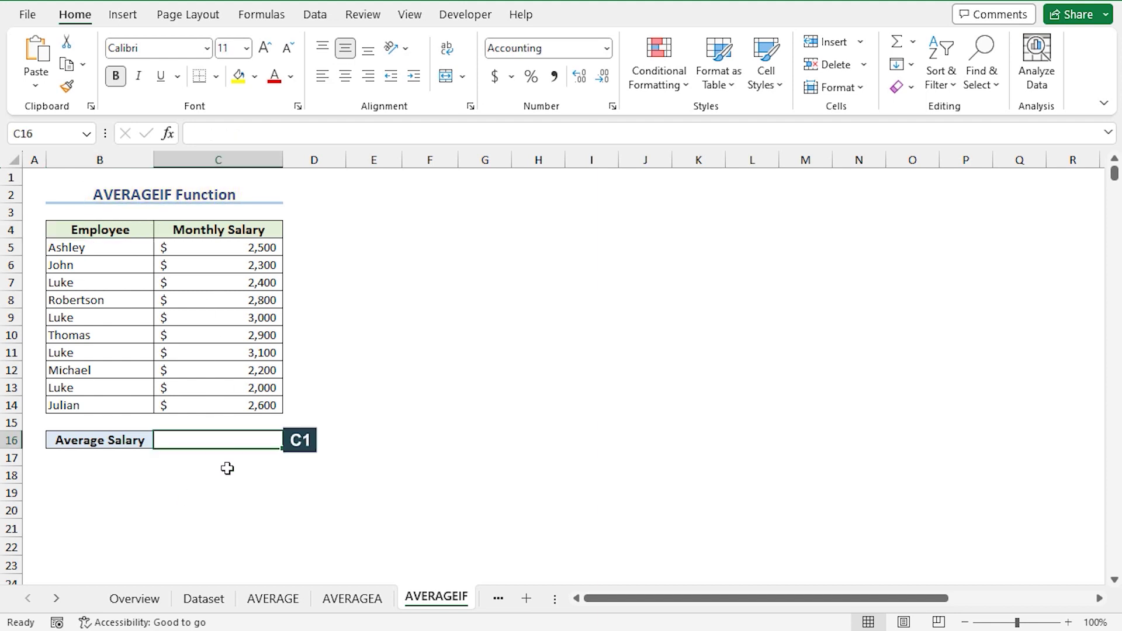
type("=averag")
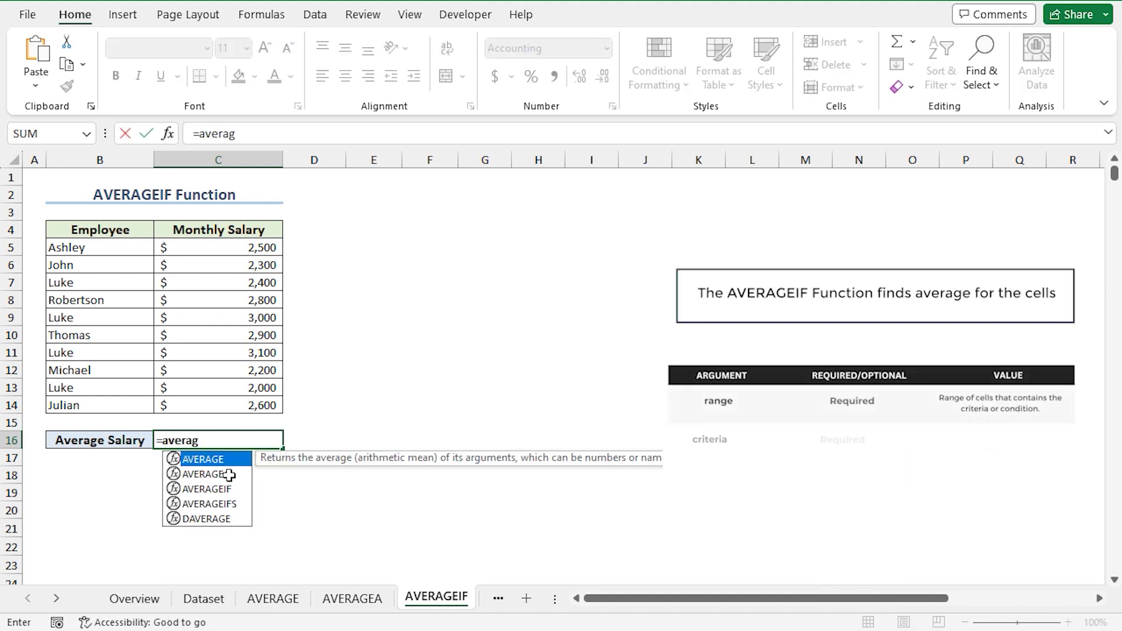
type("eif")
key("Tab")
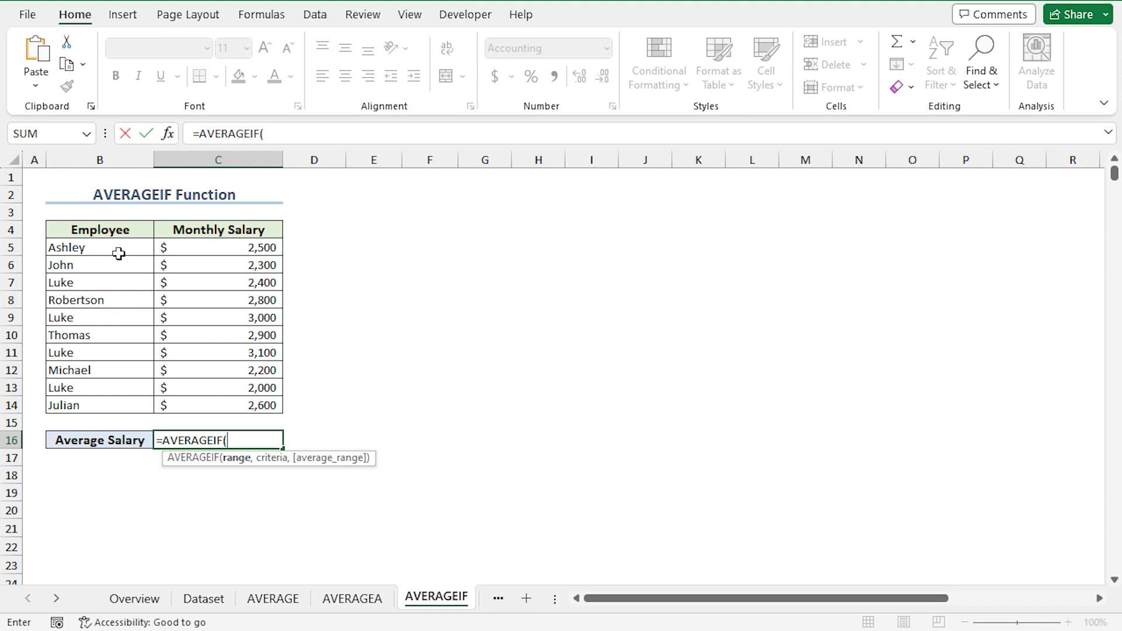
left_click_drag(98, 248, 107, 398)
type(",\"Luke")
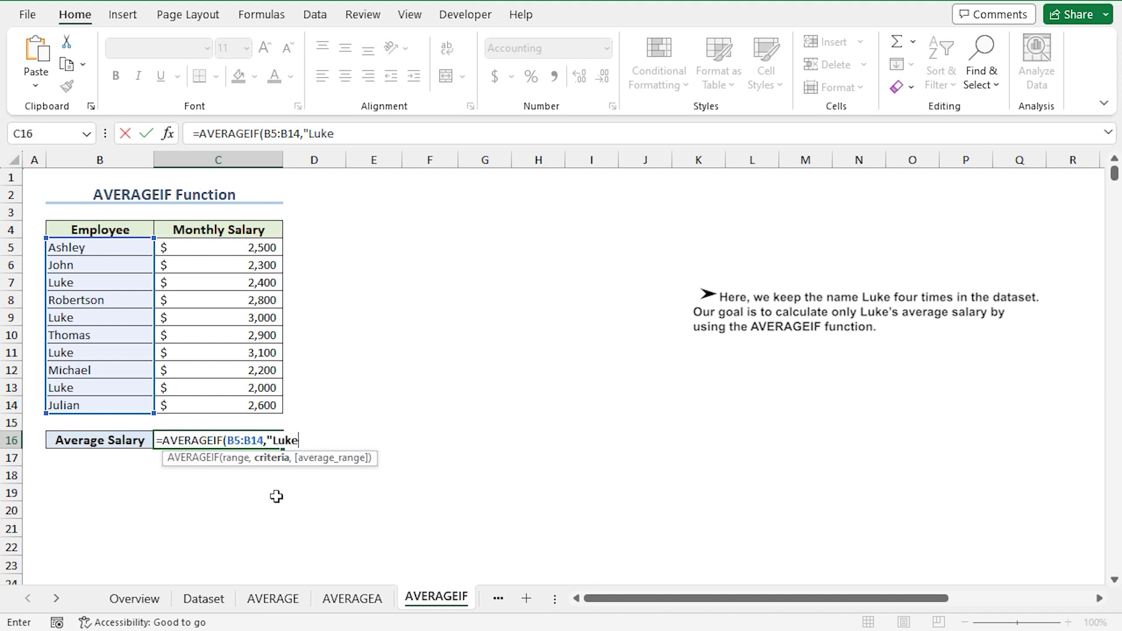
type("\",")
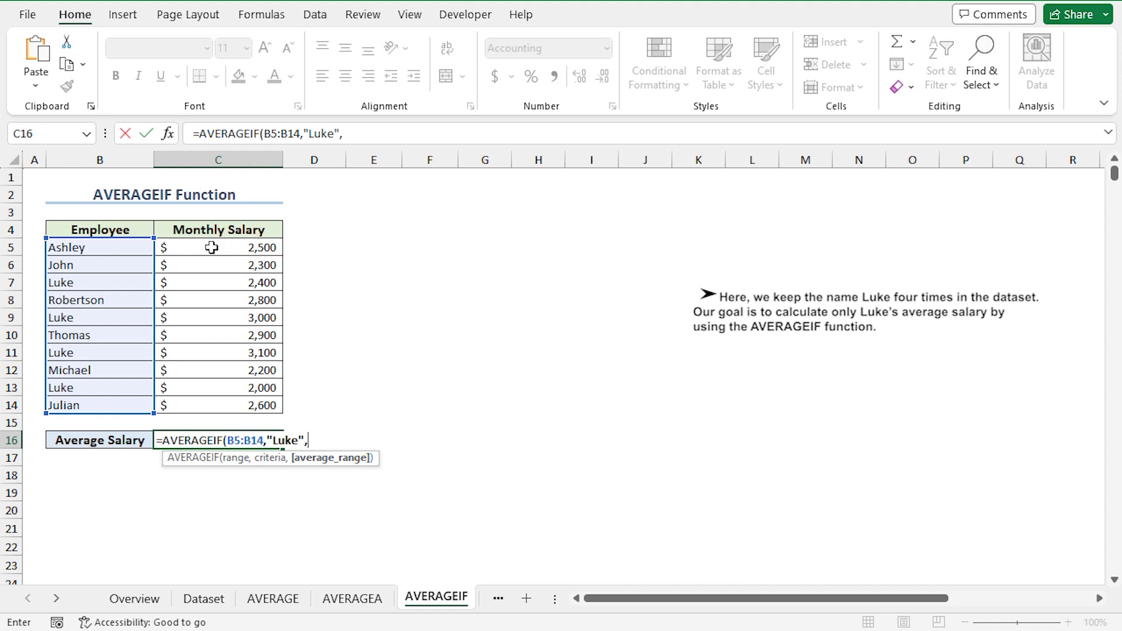
left_click_drag(210, 247, 226, 405)
type(")")
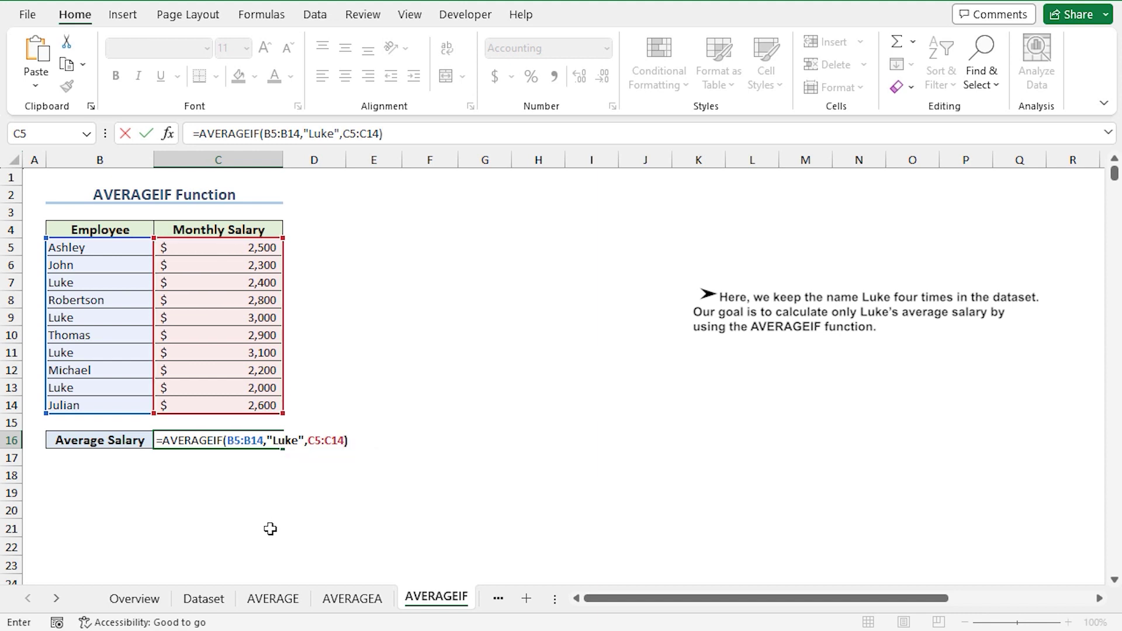
key("Return")
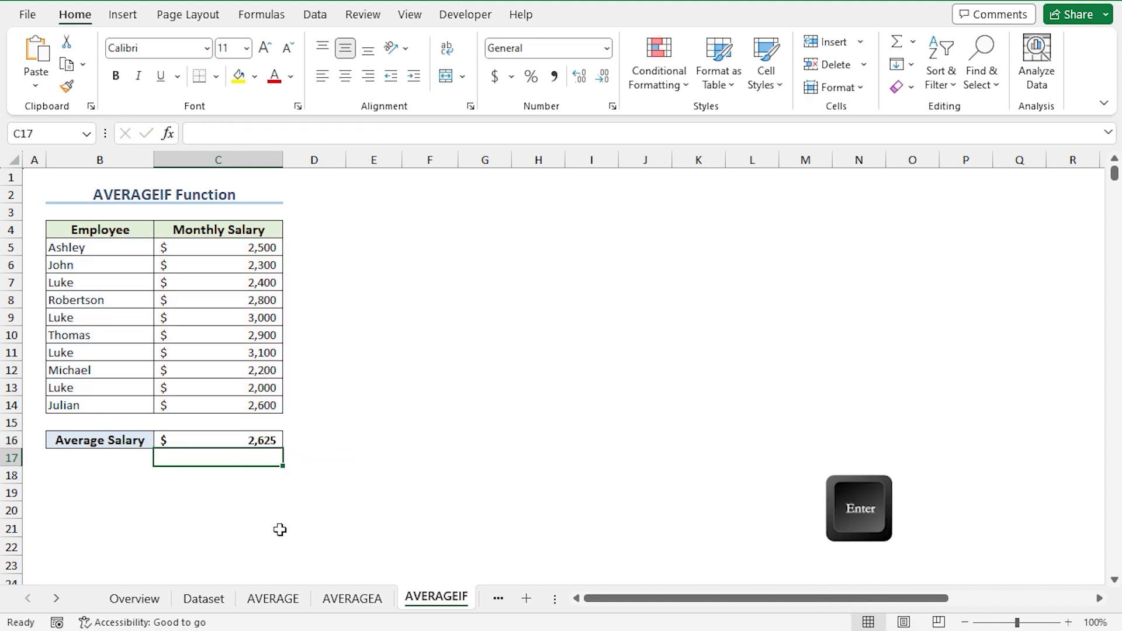
left_click(222, 447)
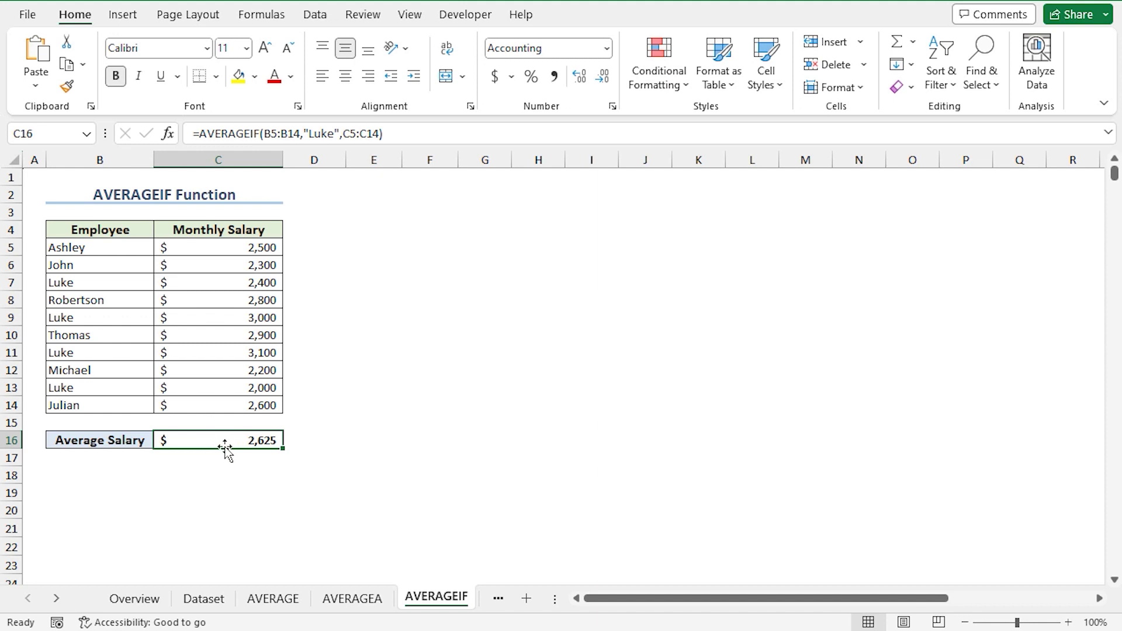
left_click(69, 286)
left_click(117, 387)
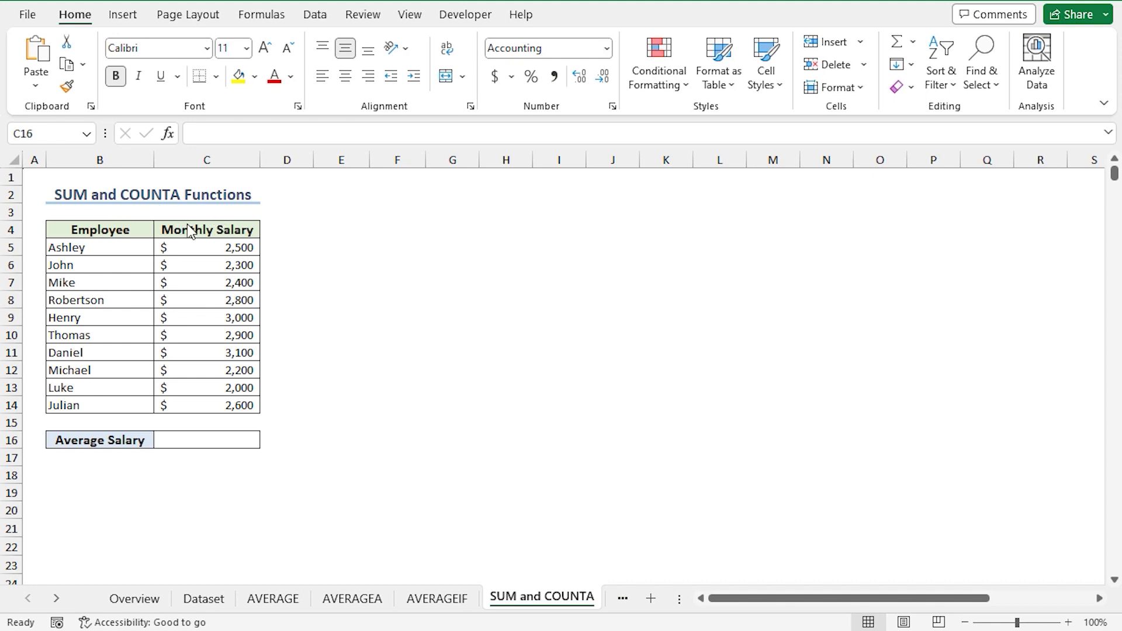
Enter =SUM(C5:C14)/COUNTA(C5:C14) in C16 as the Average Salary.
left_click(201, 445)
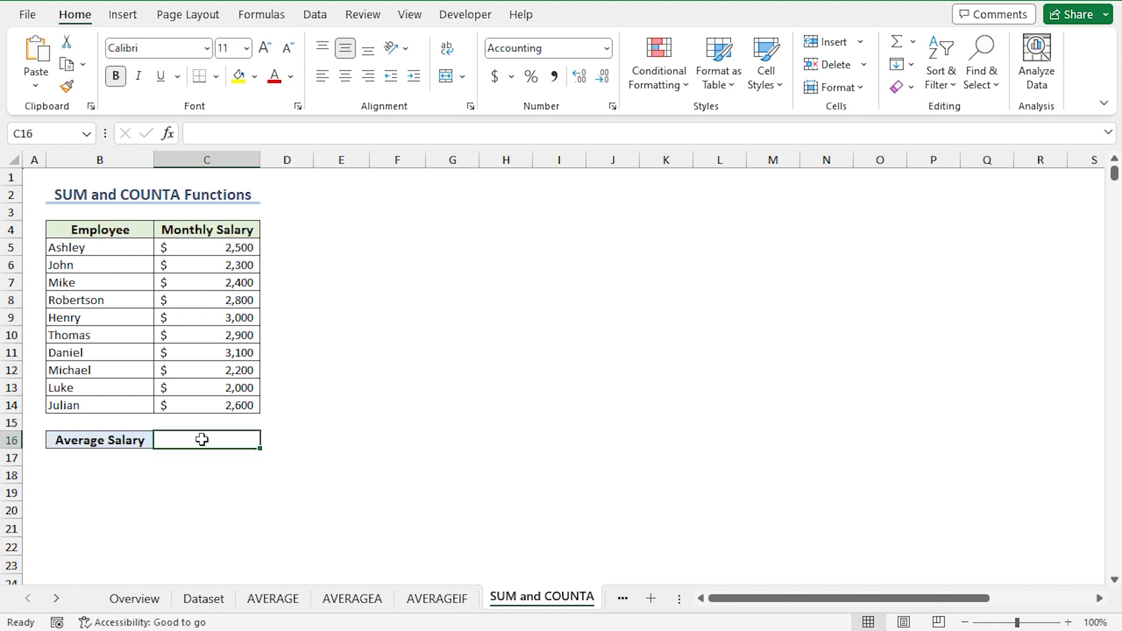
type("=")
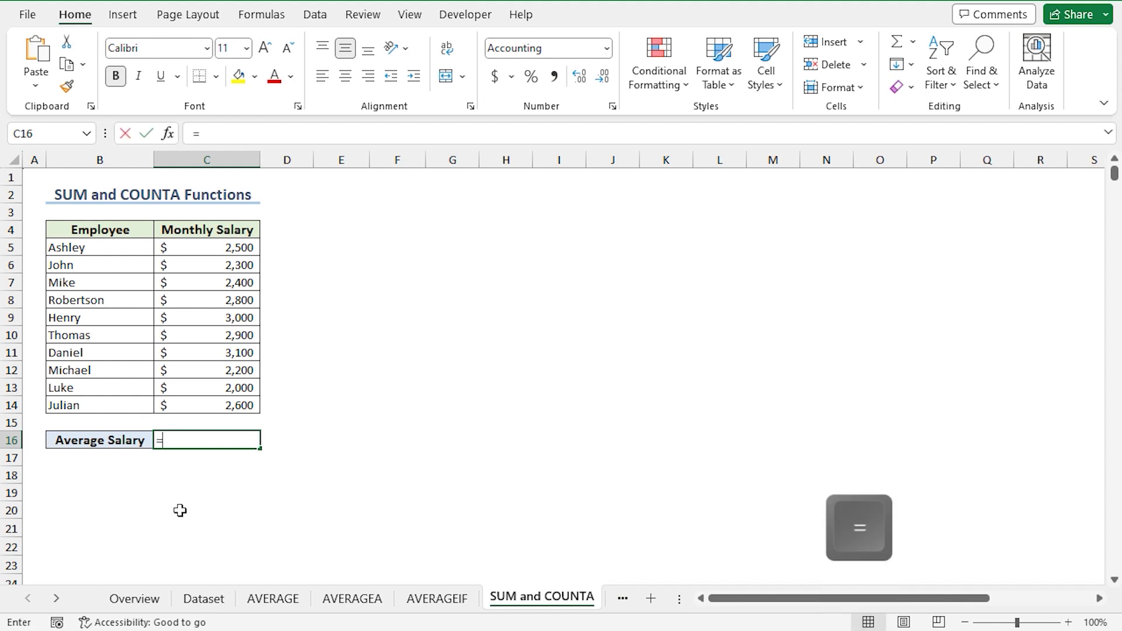
type("sum")
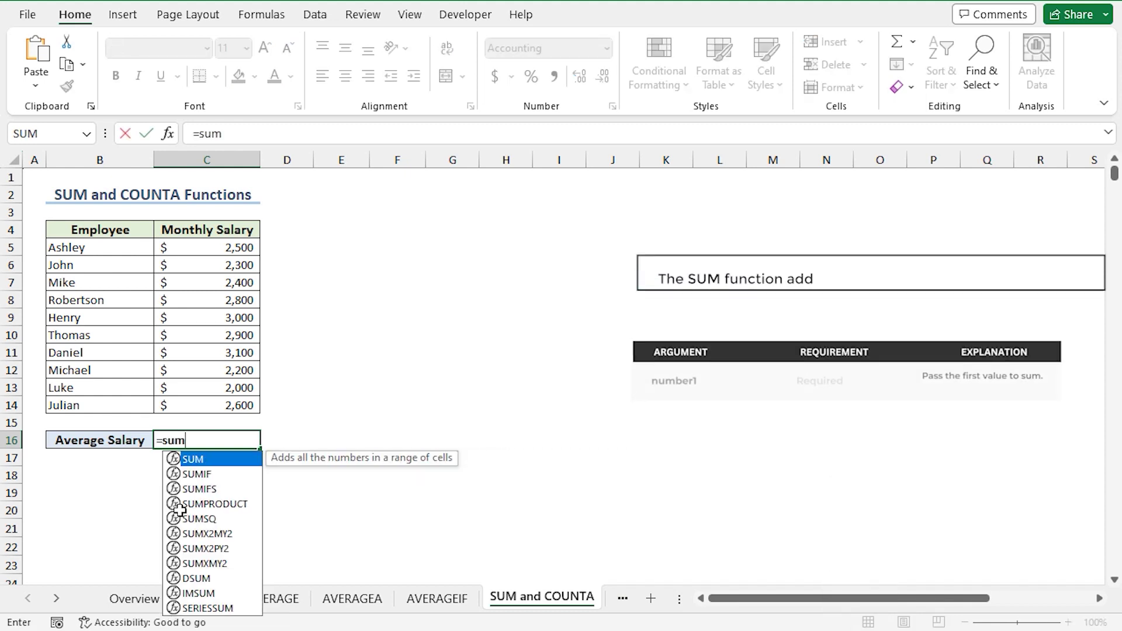
key("Tab")
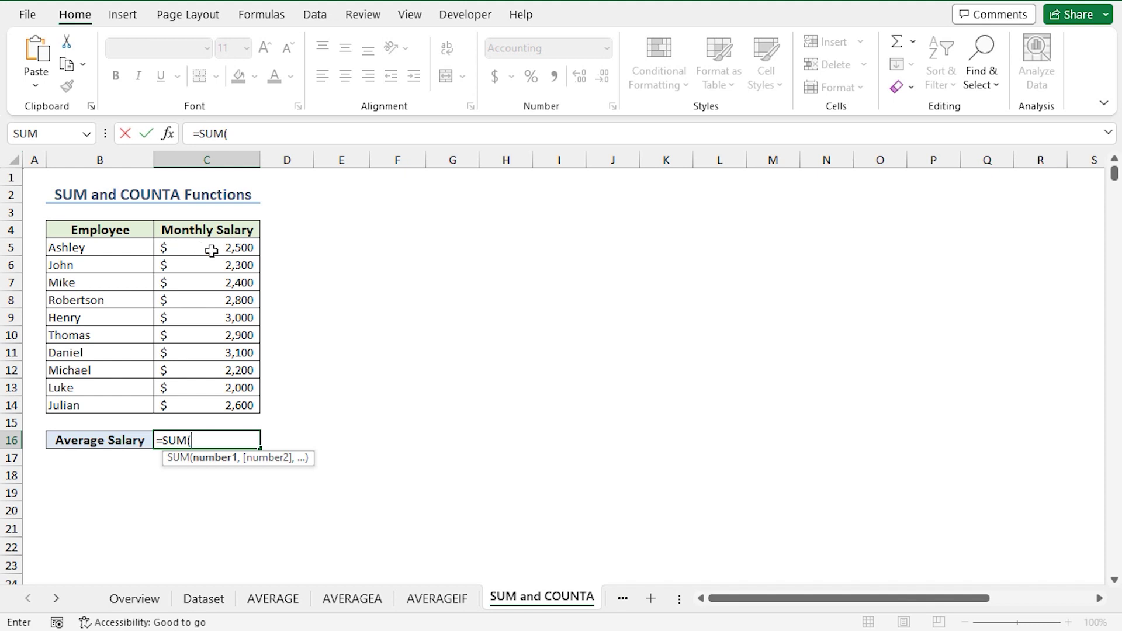
left_click_drag(212, 250, 208, 399)
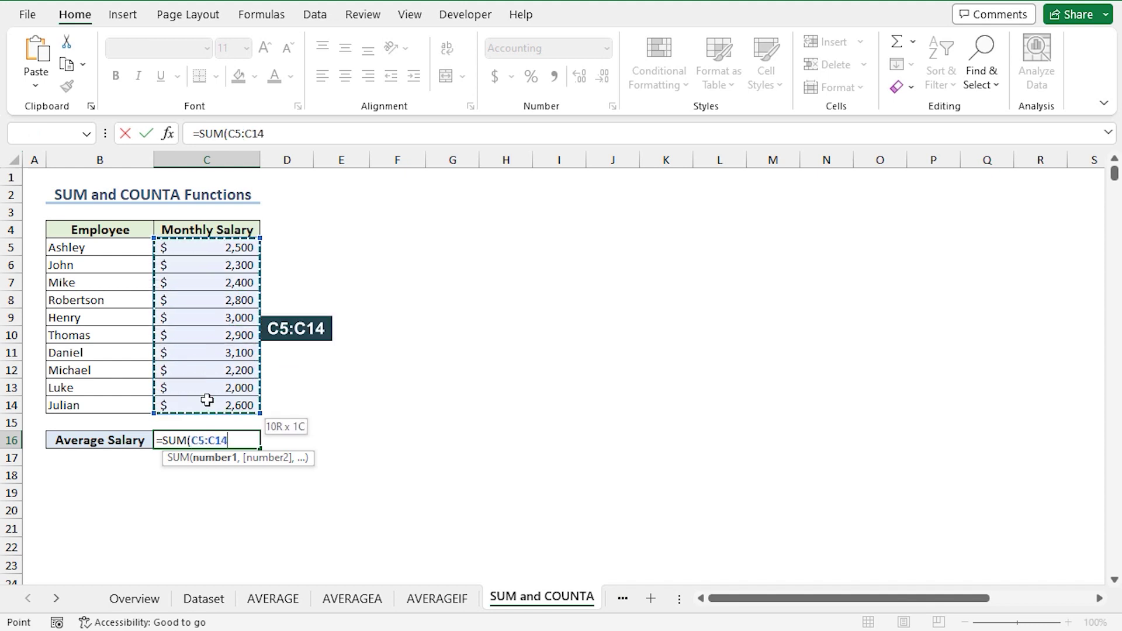
type(")")
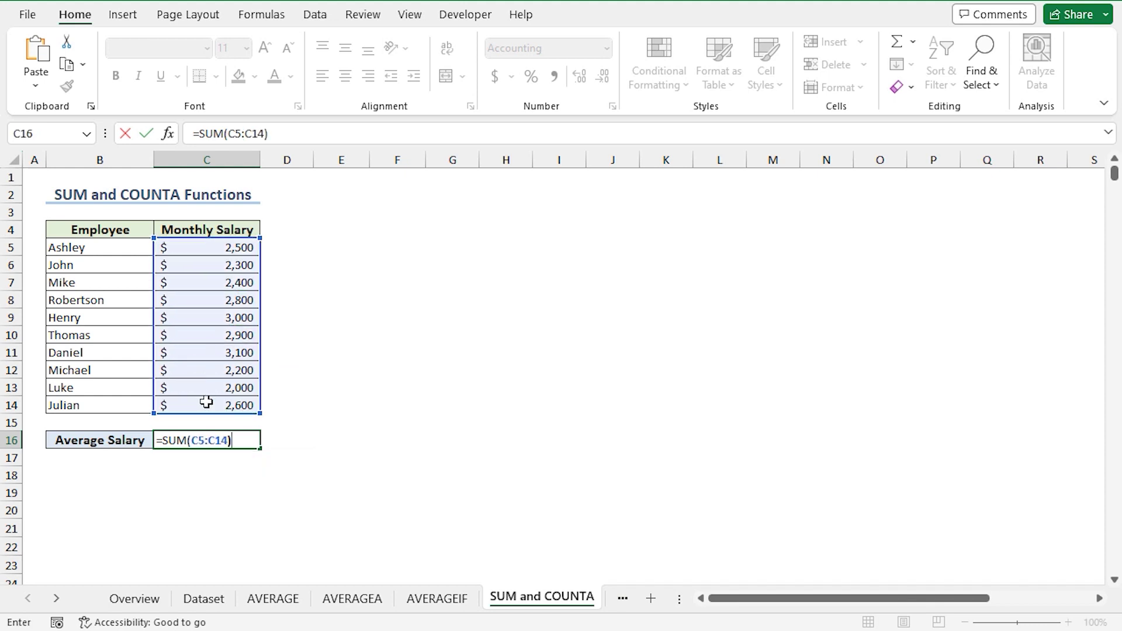
type("/")
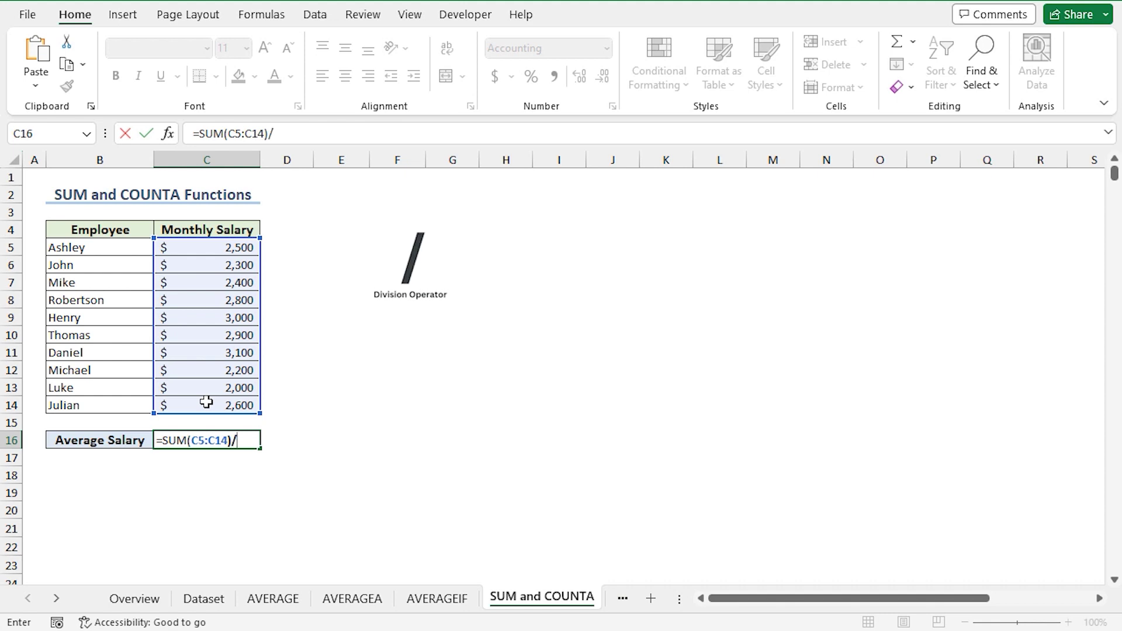
type("counta")
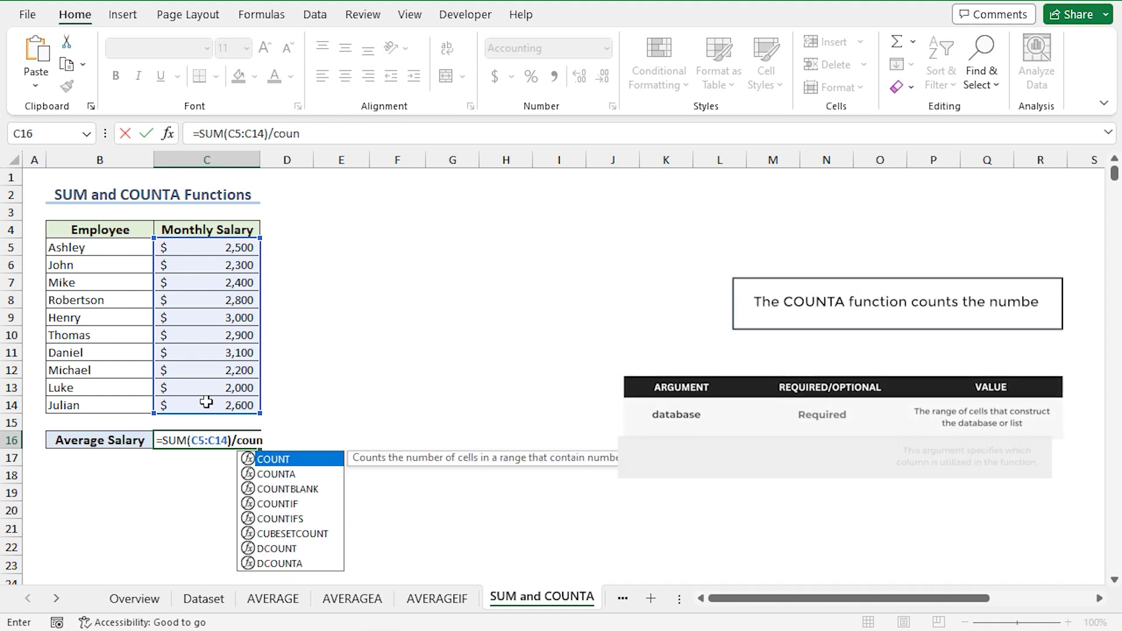
double_click(308, 462)
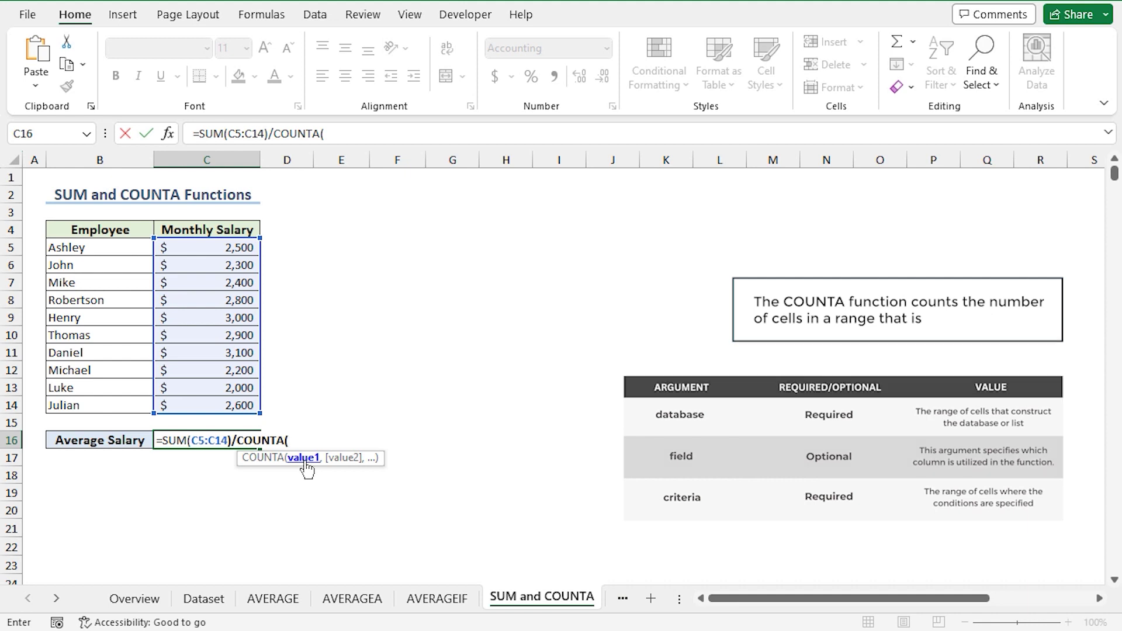
left_click_drag(206, 249, 208, 404)
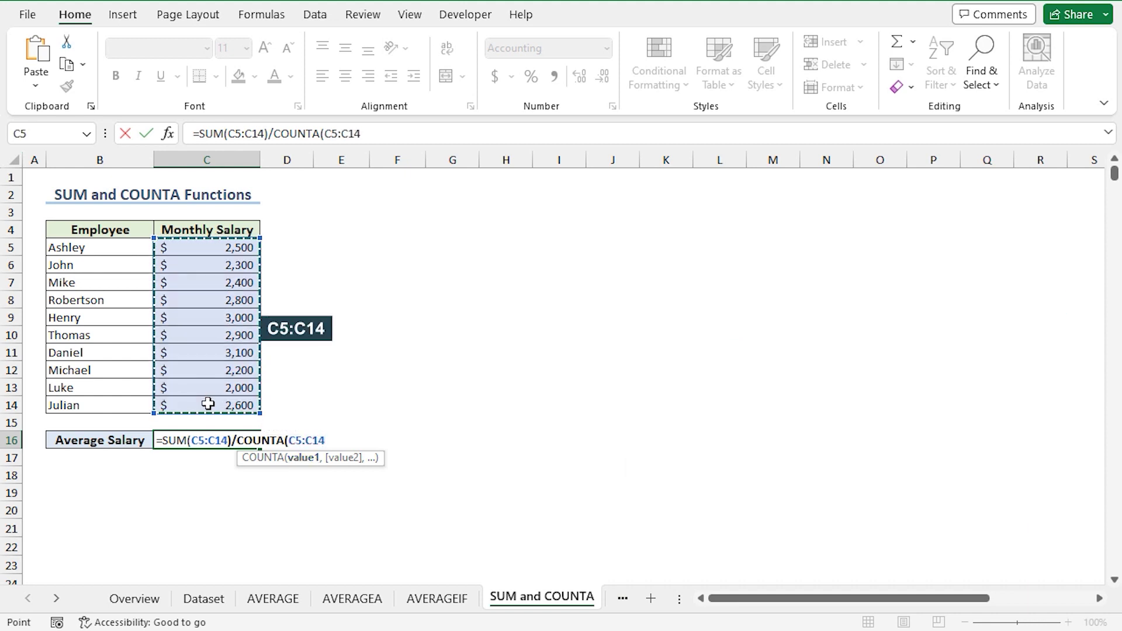
type(")")
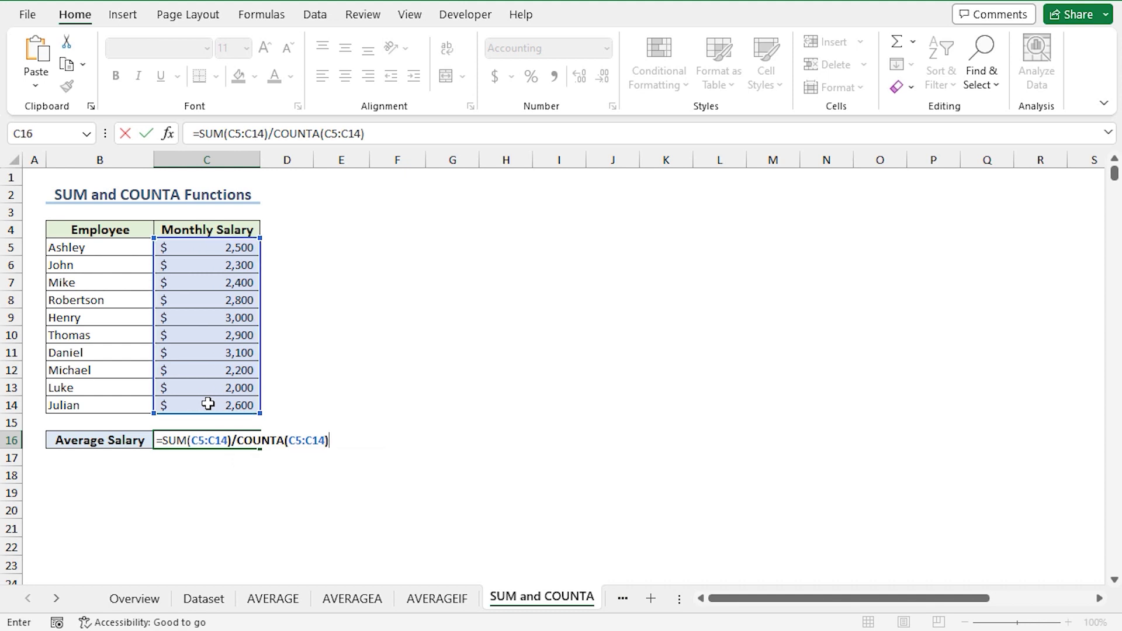
key("Return")
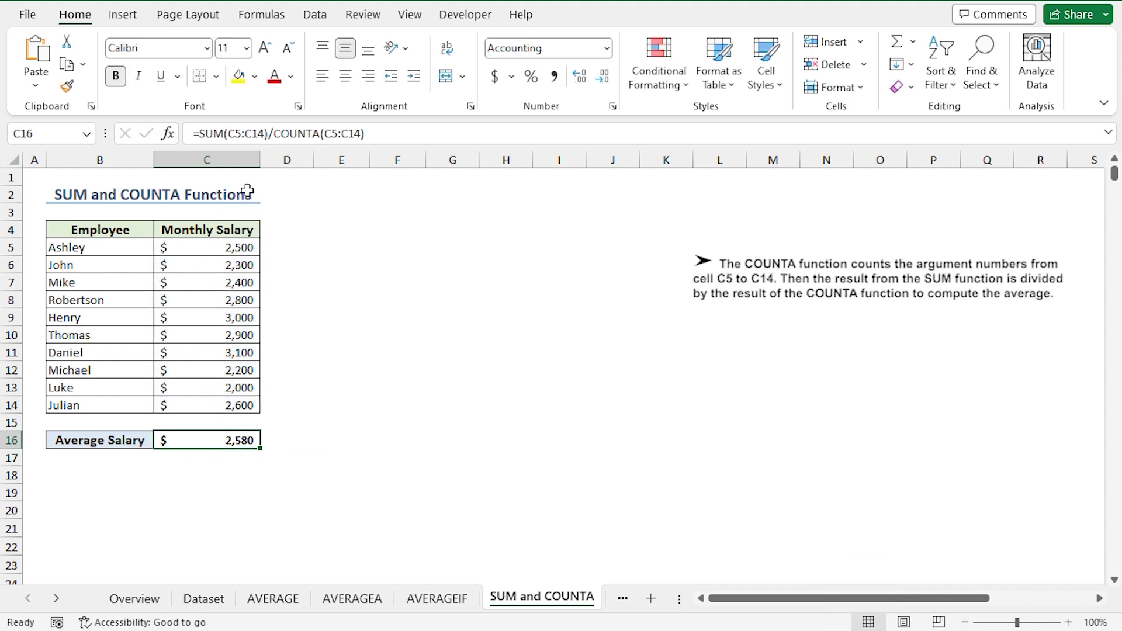
Select C5:C14 to confirm the status-bar average of $2,580 matches C16.
left_click_drag(202, 246, 193, 403)
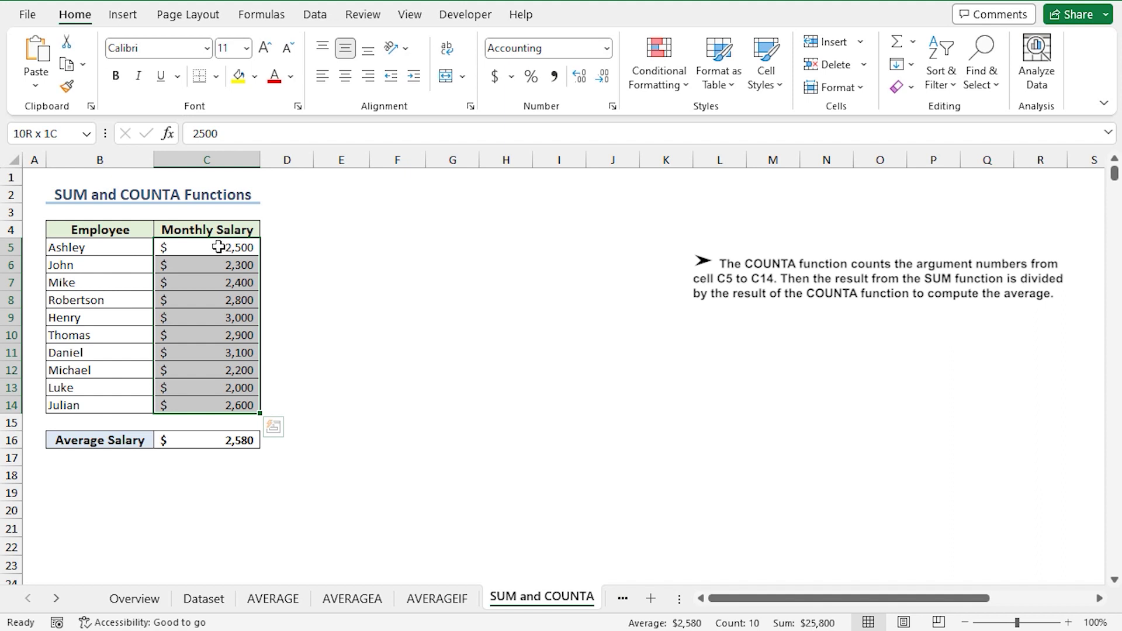
left_click_drag(213, 246, 205, 406)
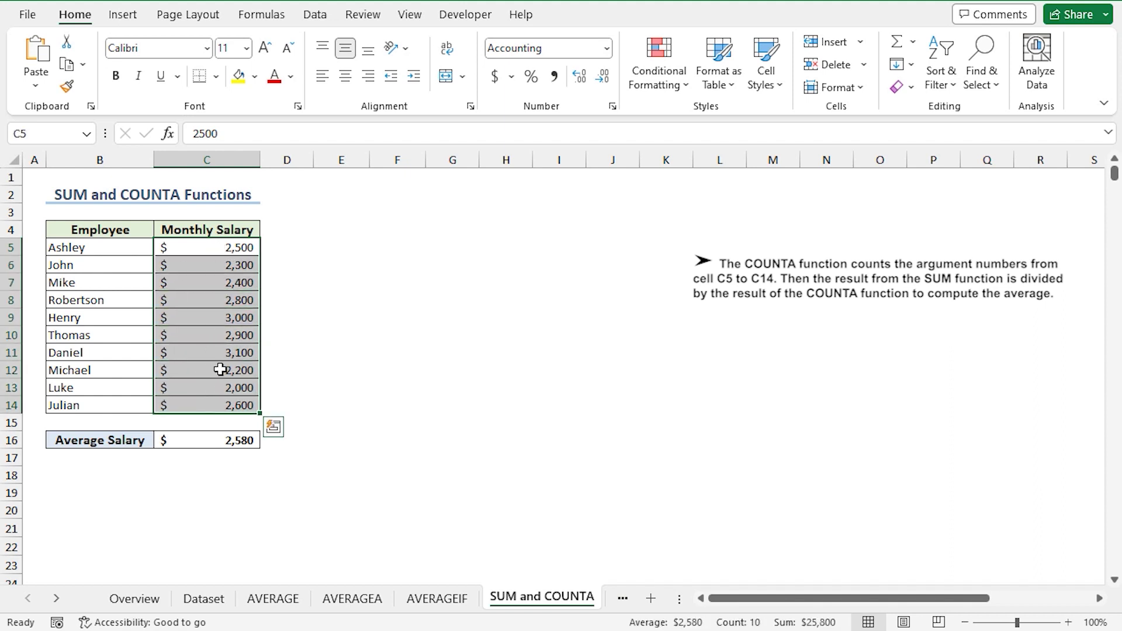
left_click(216, 444)
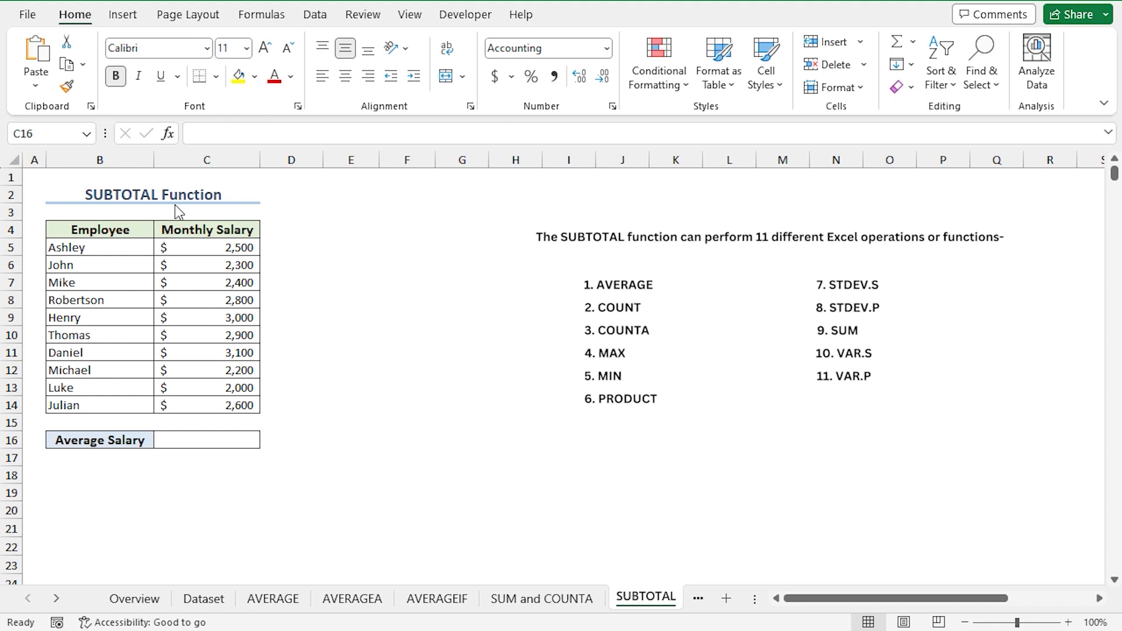
Enter =SUBTOTAL(1,C5:C14) in C16 so the Average Salary shows $2,580.
left_click(201, 440)
type("=su")
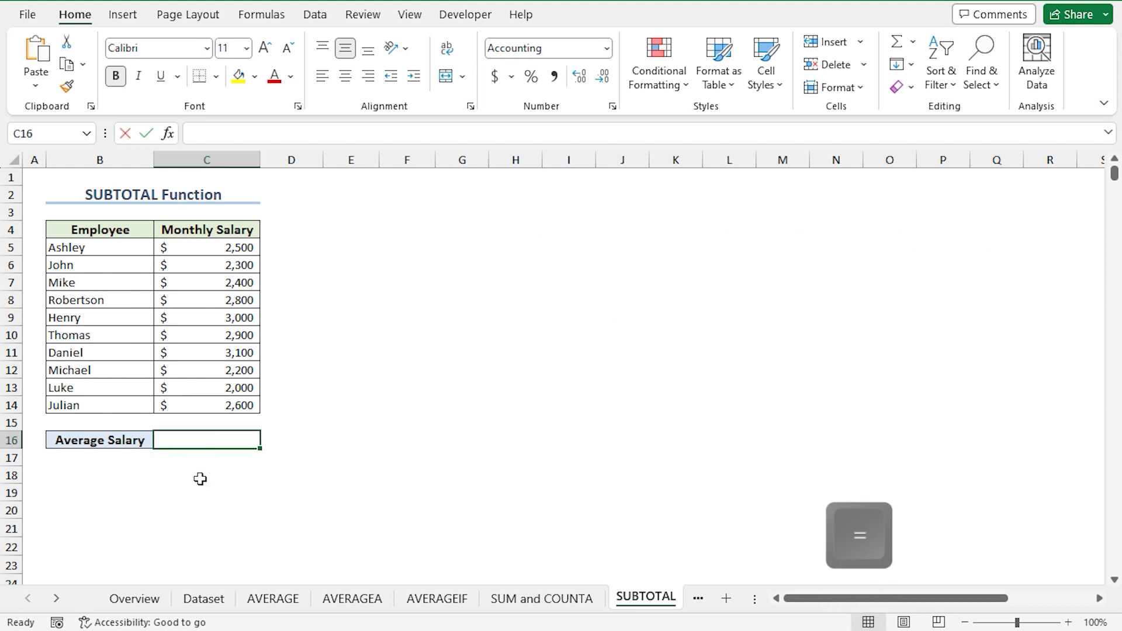
type("btotal")
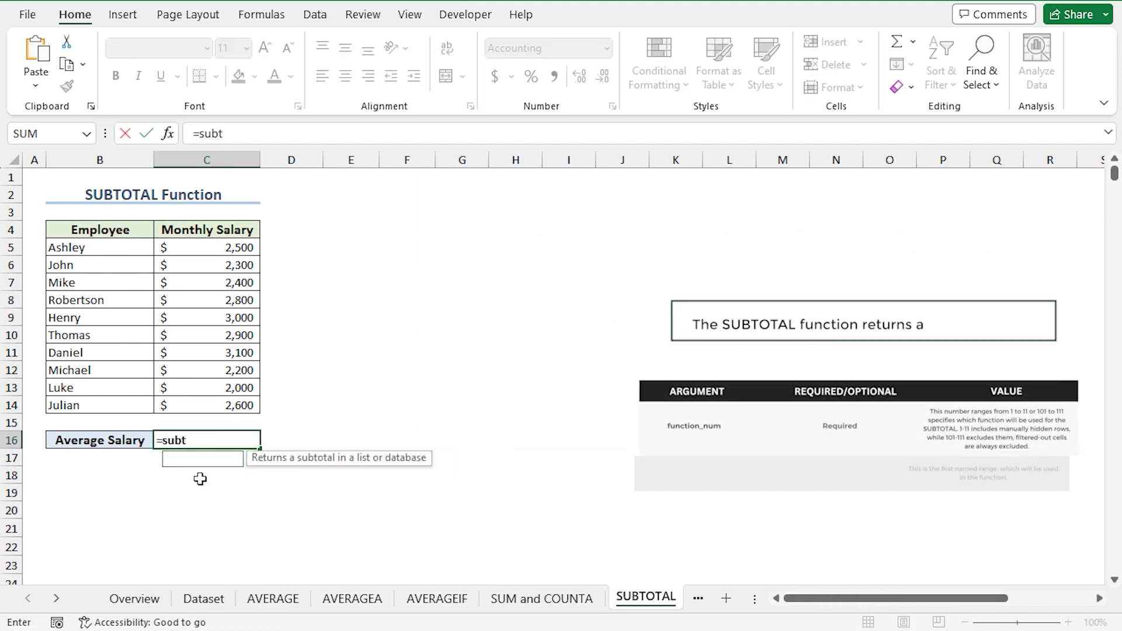
key("Tab")
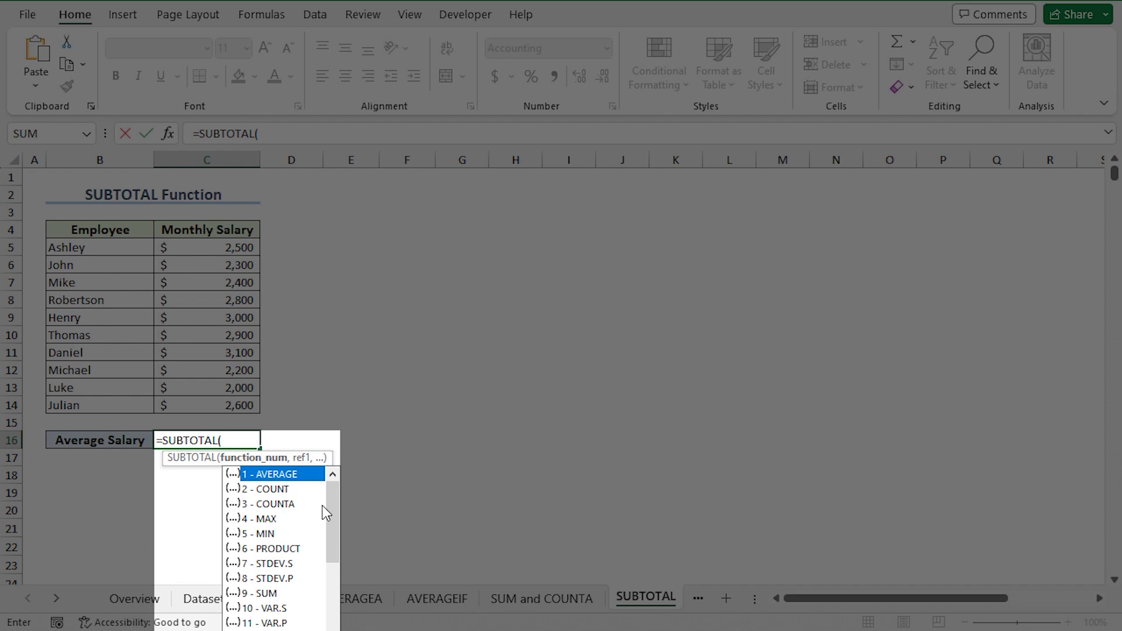
mouse_move(333, 510)
left_mouse_down()
mouse_move(333, 581)
mouse_move(331, 493)
left_mouse_up()
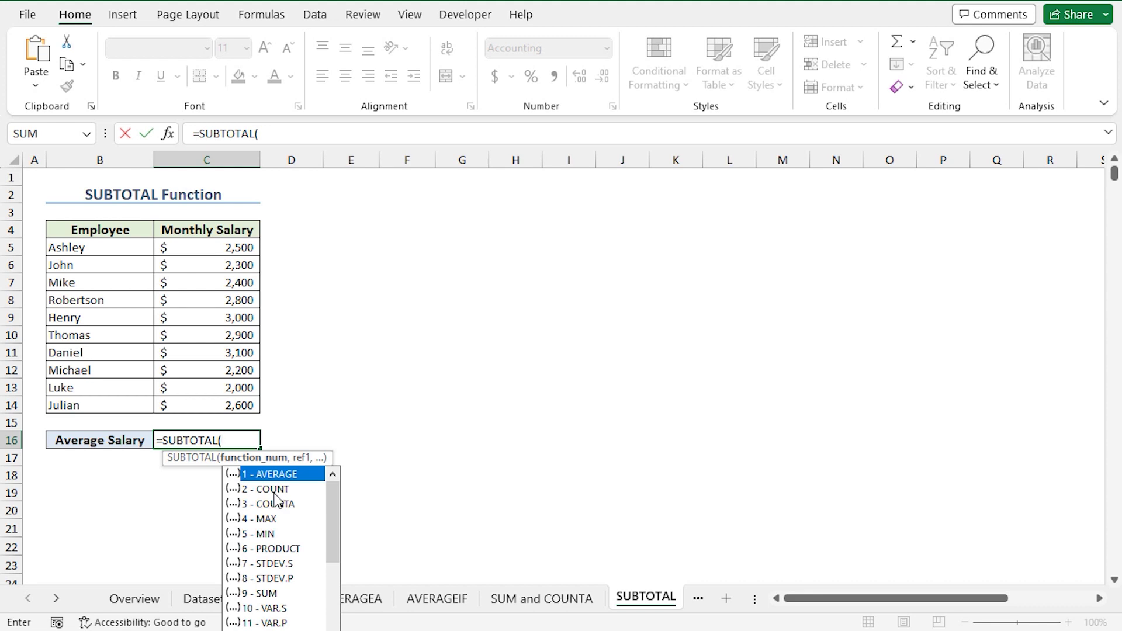
type("1,")
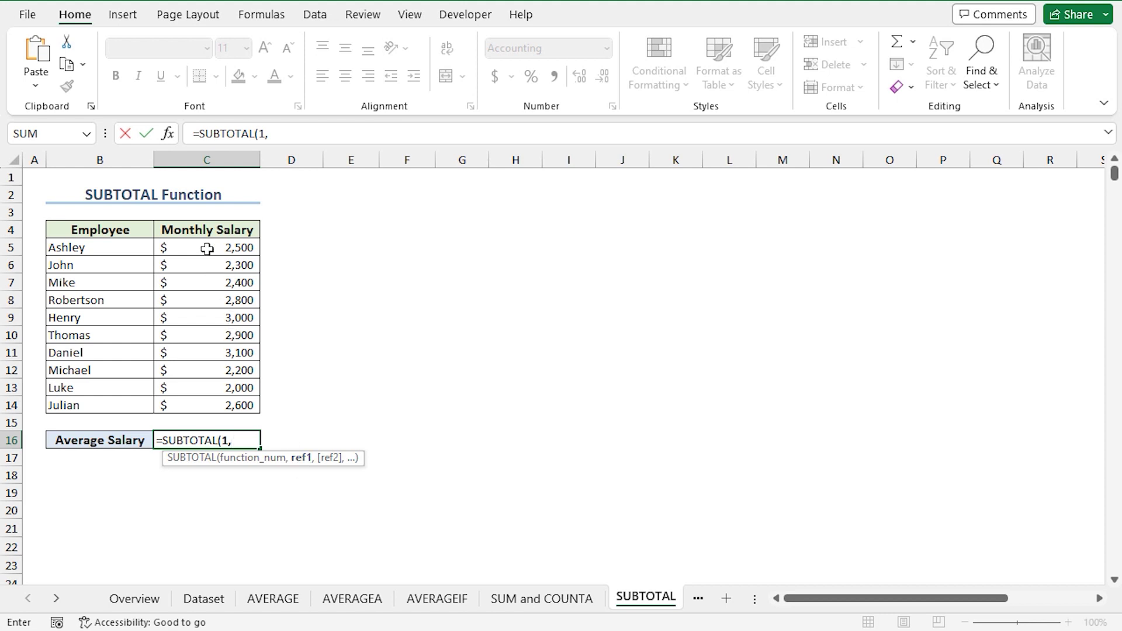
left_click_drag(200, 249, 211, 401)
type(")")
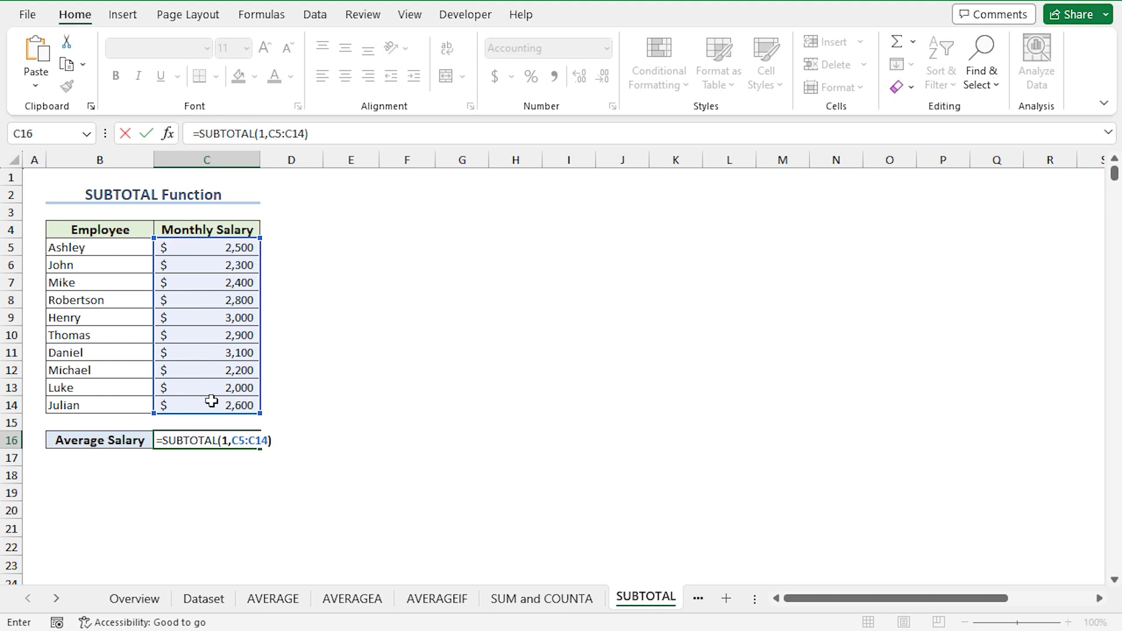
key("Return")
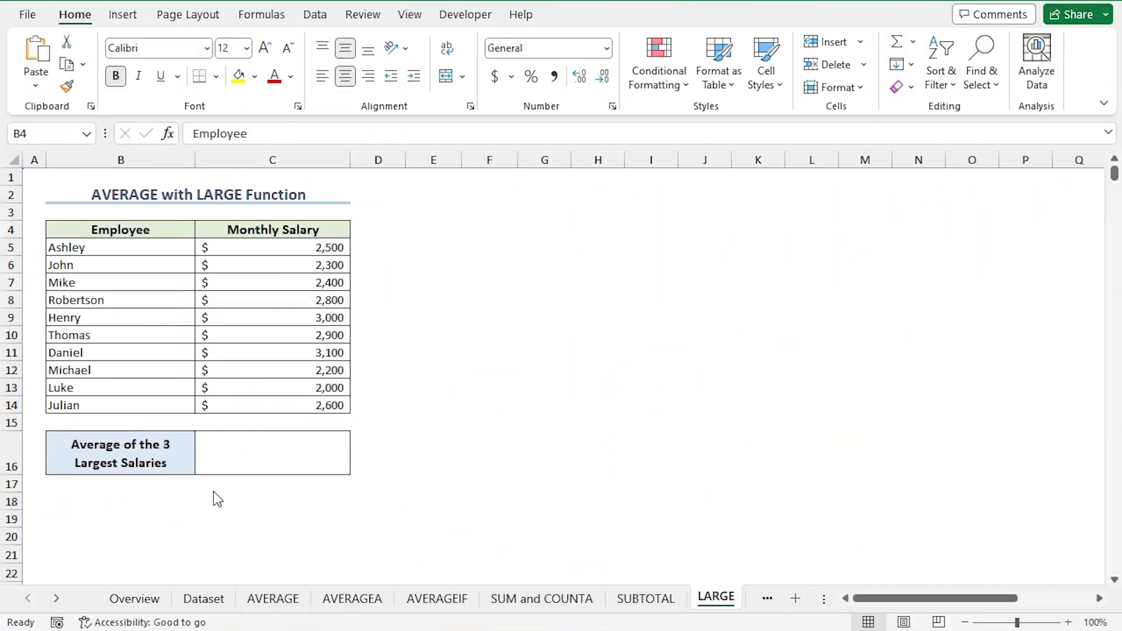
Enter =AVERAGE(LARGE(C5:C14,{1,2,3})) in C16 to average the three largest salaries.
left_click(250, 451)
type("=averag")
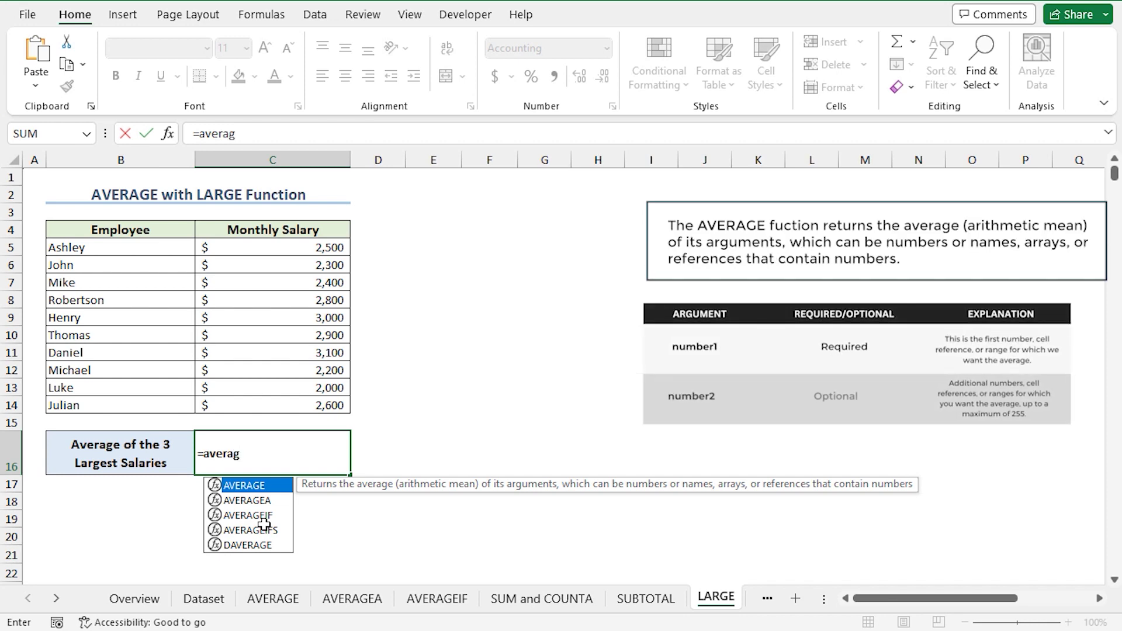
key("Tab")
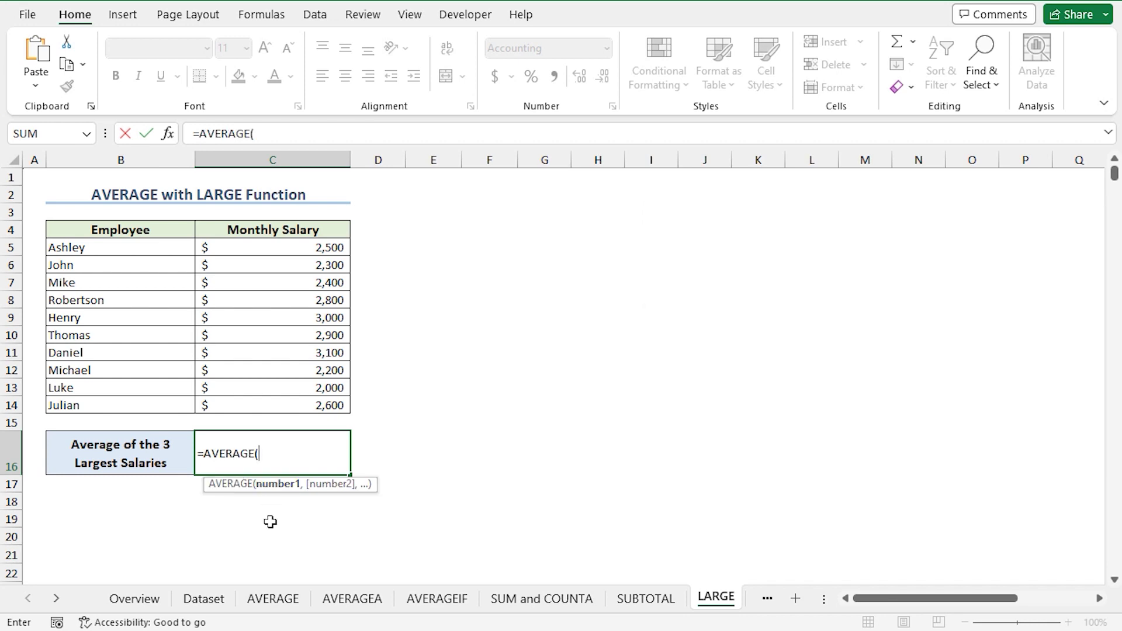
type("large")
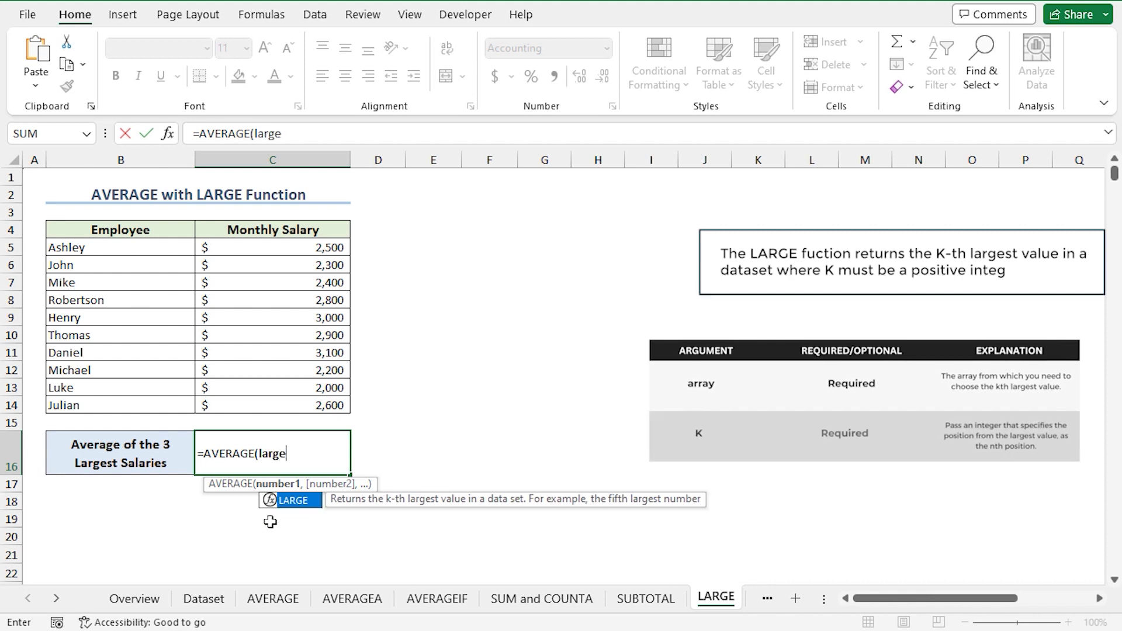
key("Tab")
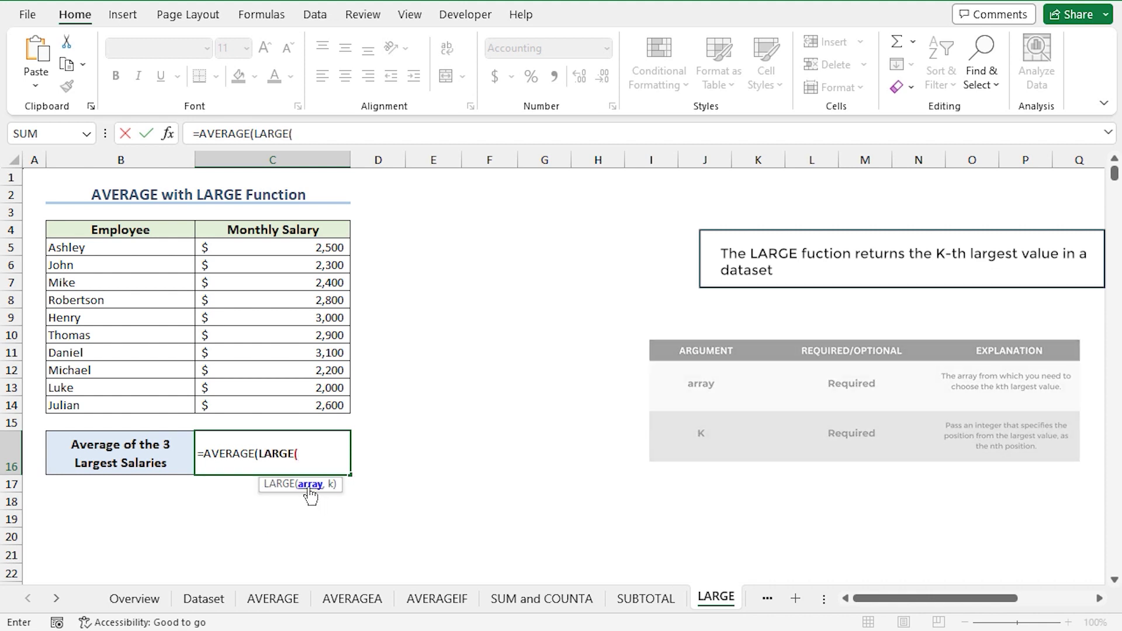
left_click_drag(274, 252, 290, 405)
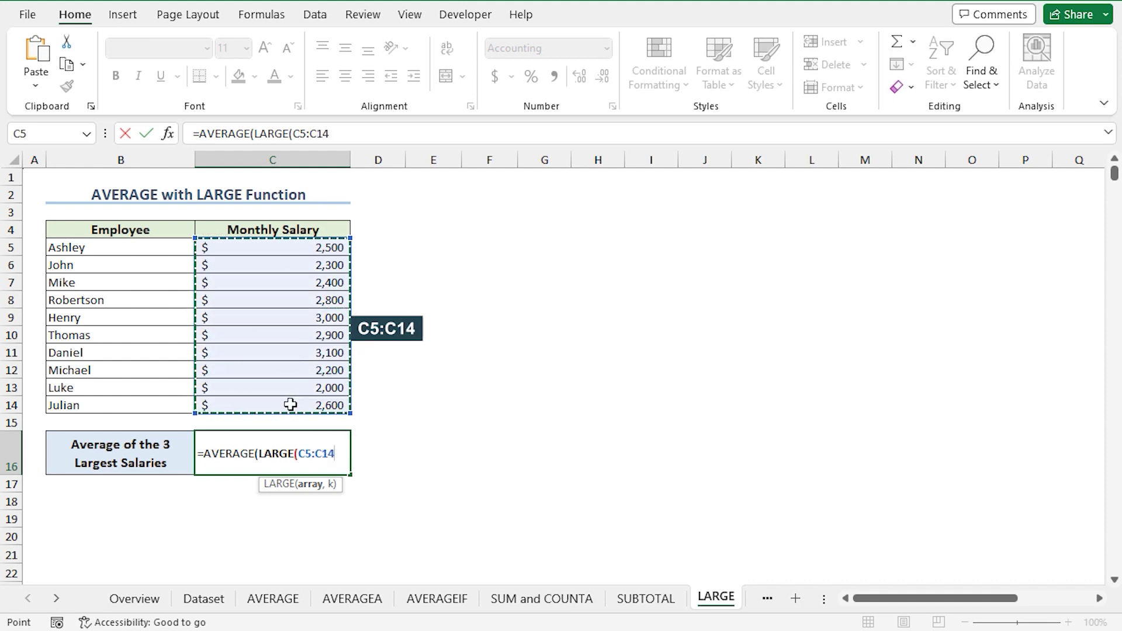
type(",")
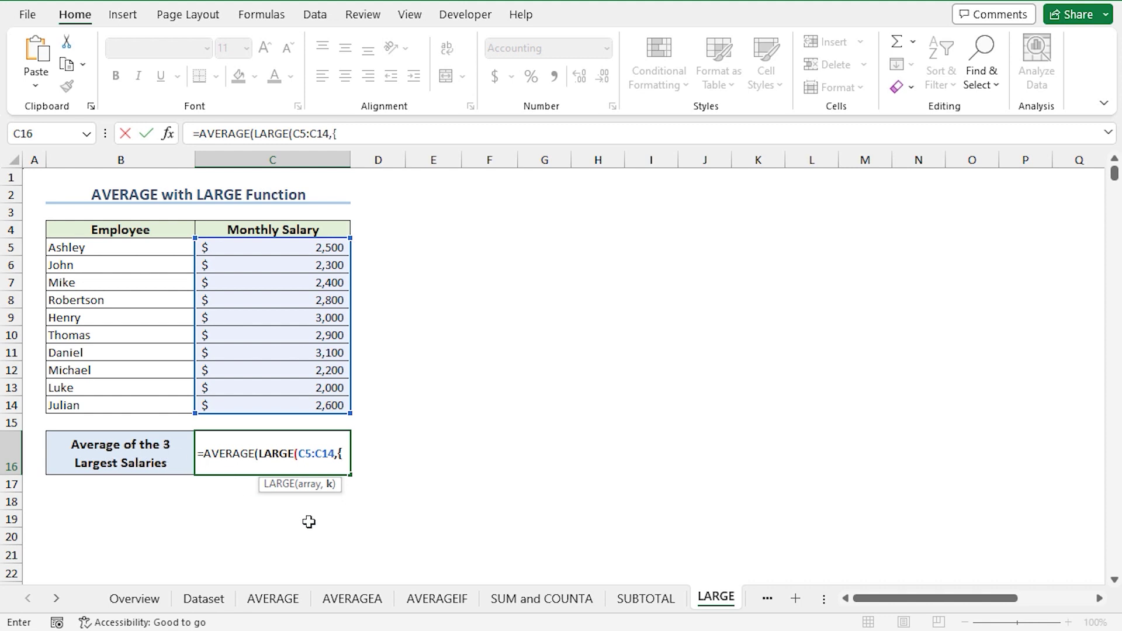
type("{1")
type(",2,3})")
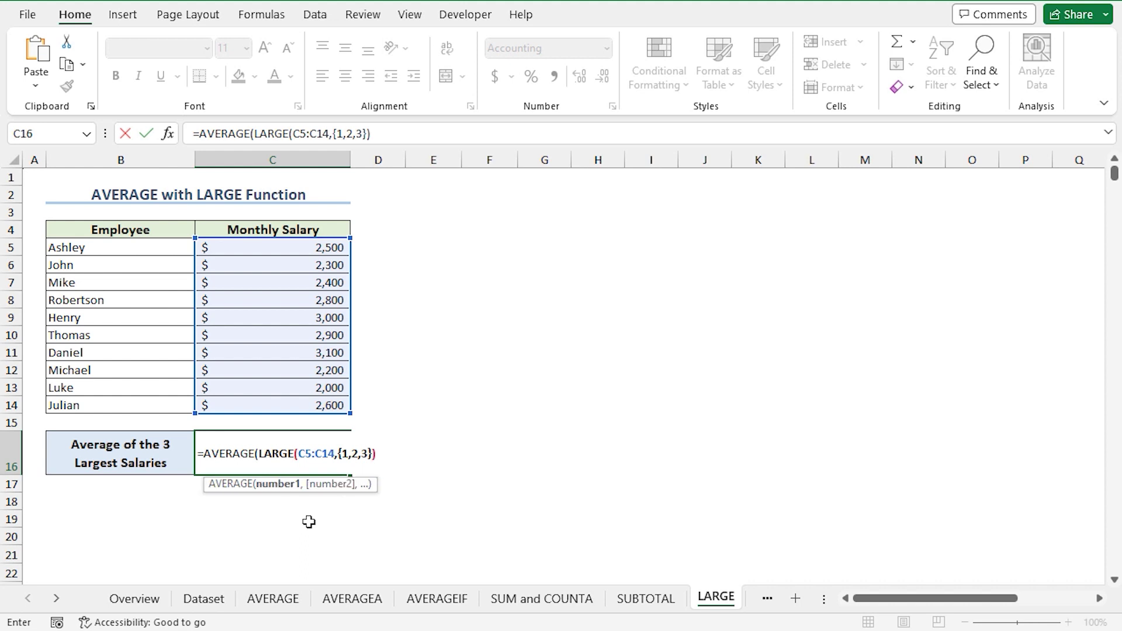
type(")")
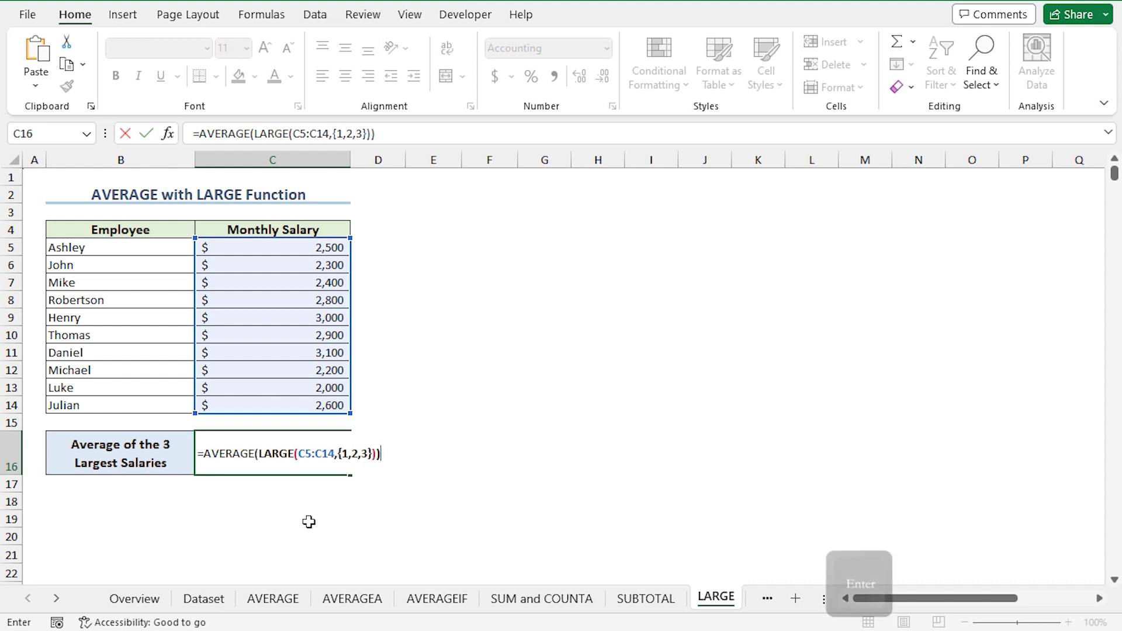
key("Return")
Reselect C16 to read the $3,000 result, then select C5:C14 to view their statistics.
left_click(291, 471)
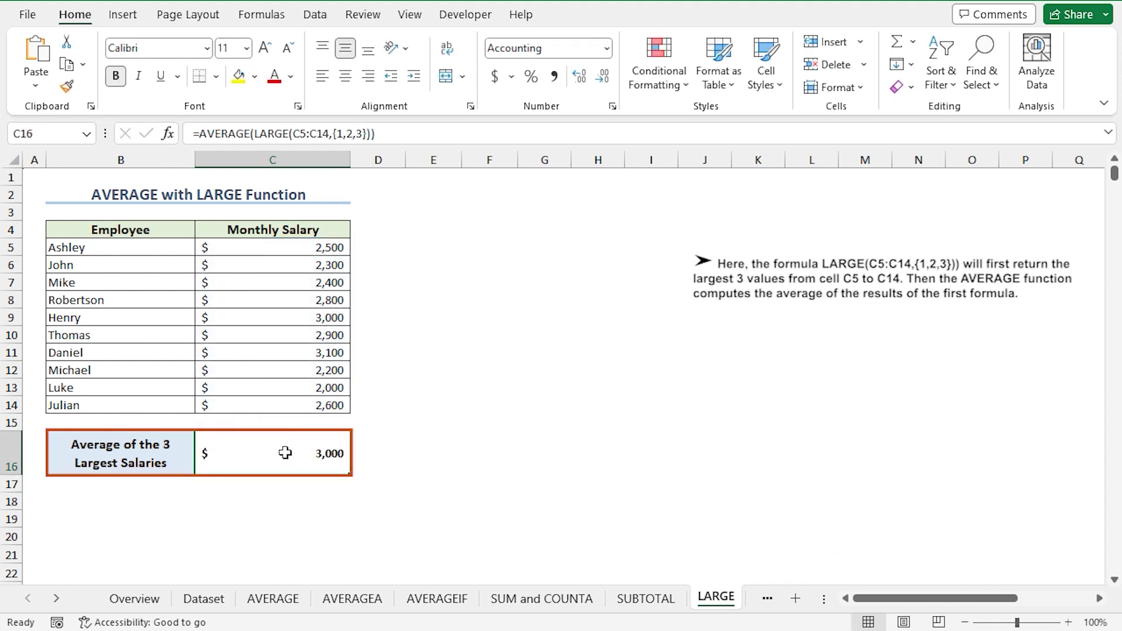
left_click_drag(266, 247, 282, 403)
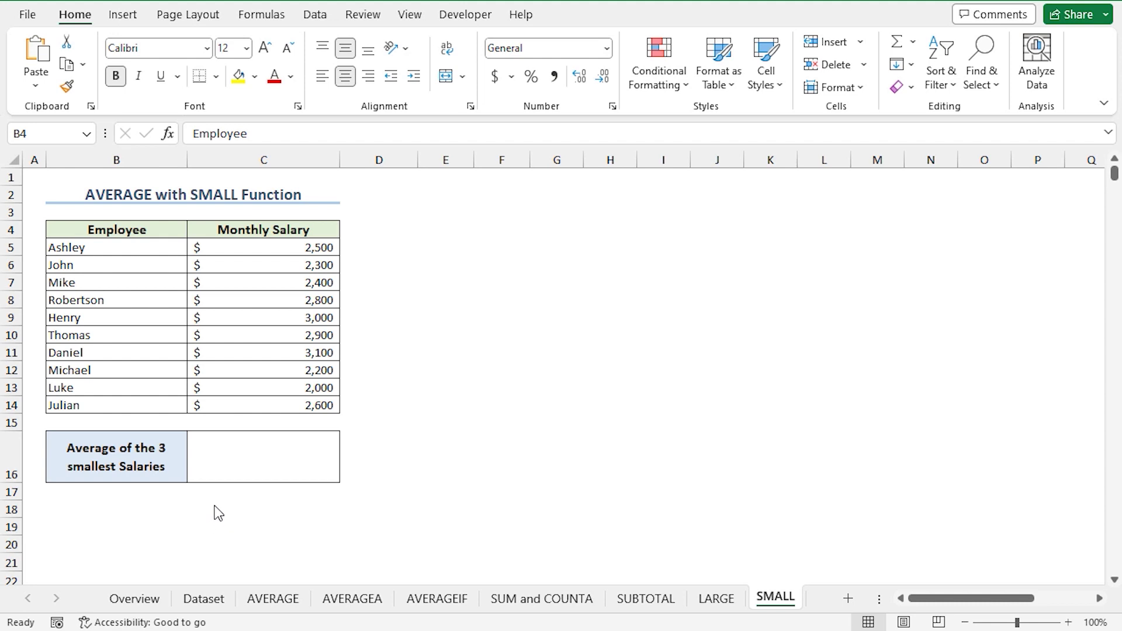
Type =AVERAGE(SMALL(C5:C14,{1,2,3})) into C16 to average the three smallest salaries.
left_click(258, 459)
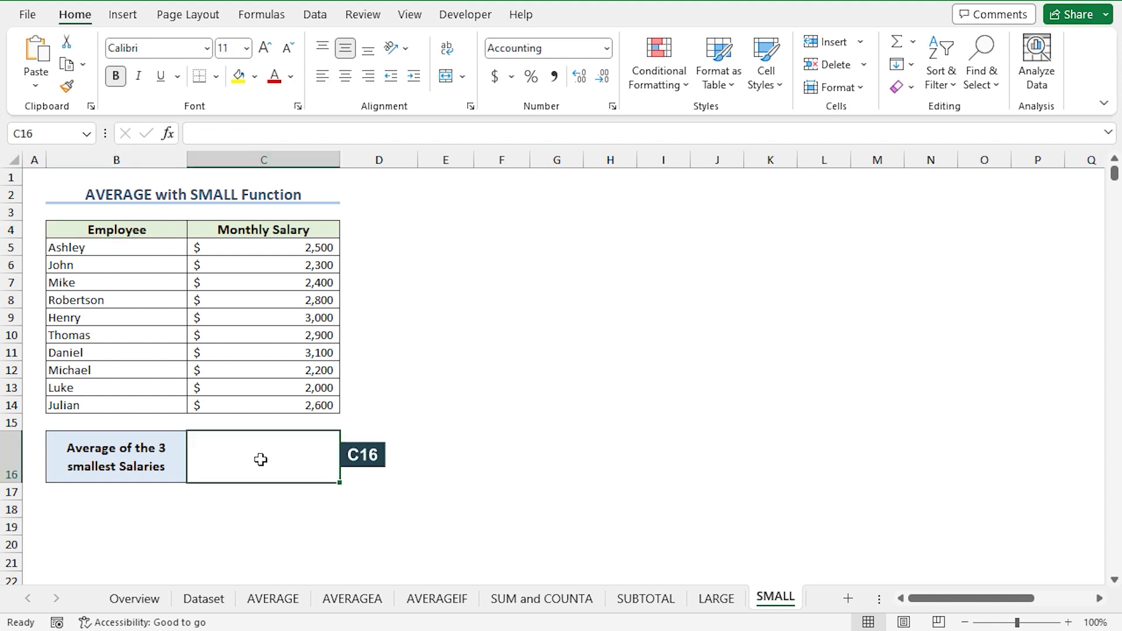
type("=averag")
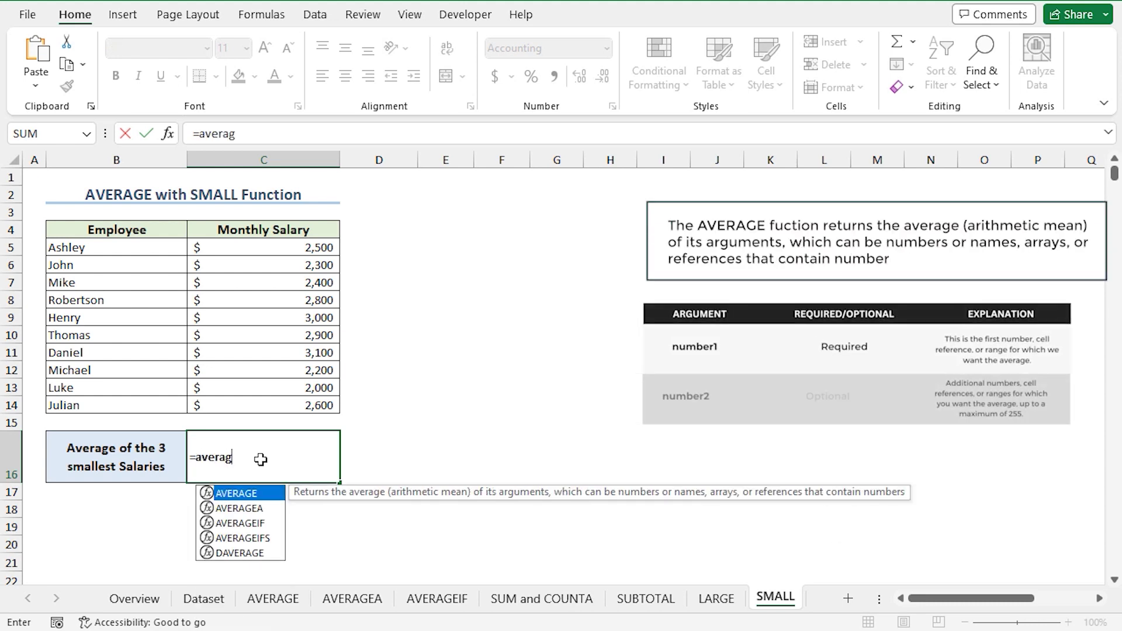
key("Tab")
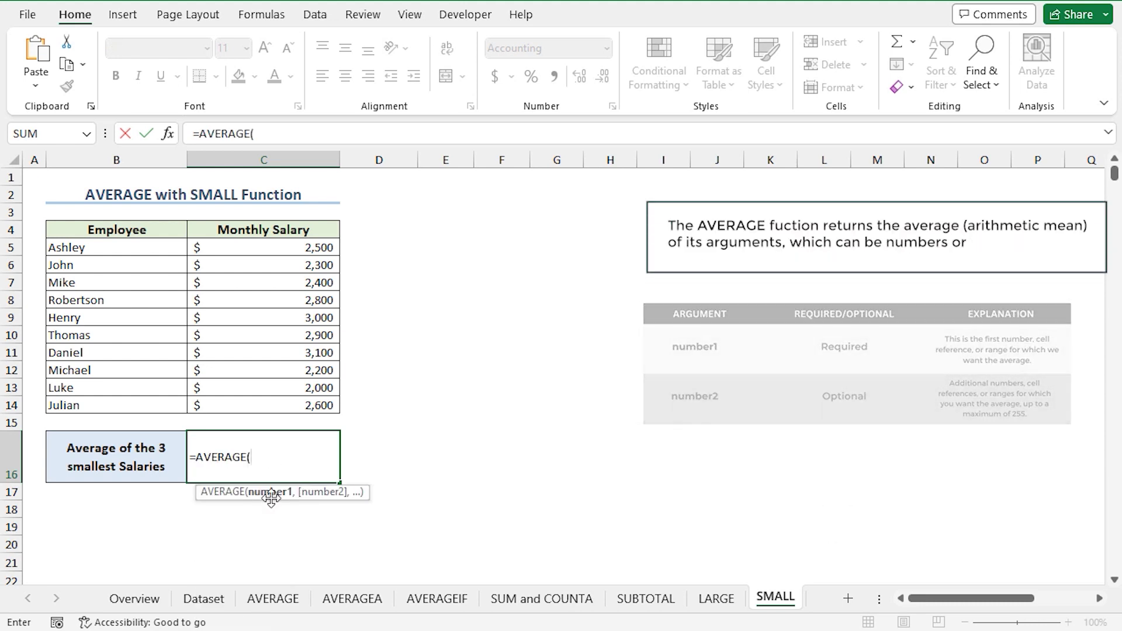
type("small")
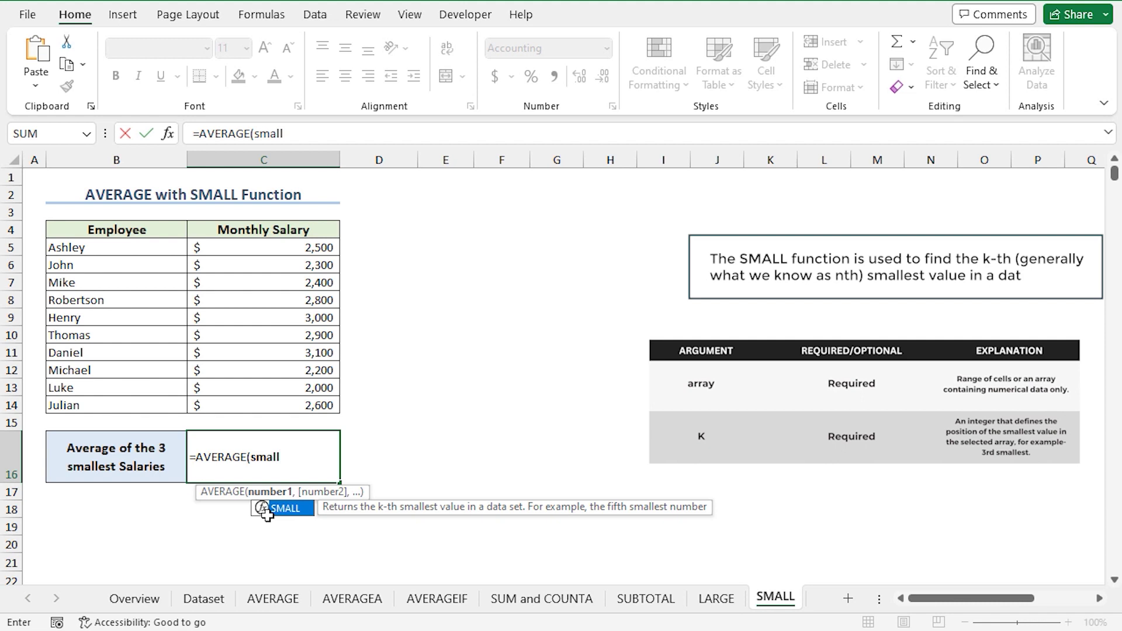
double_click(274, 508)
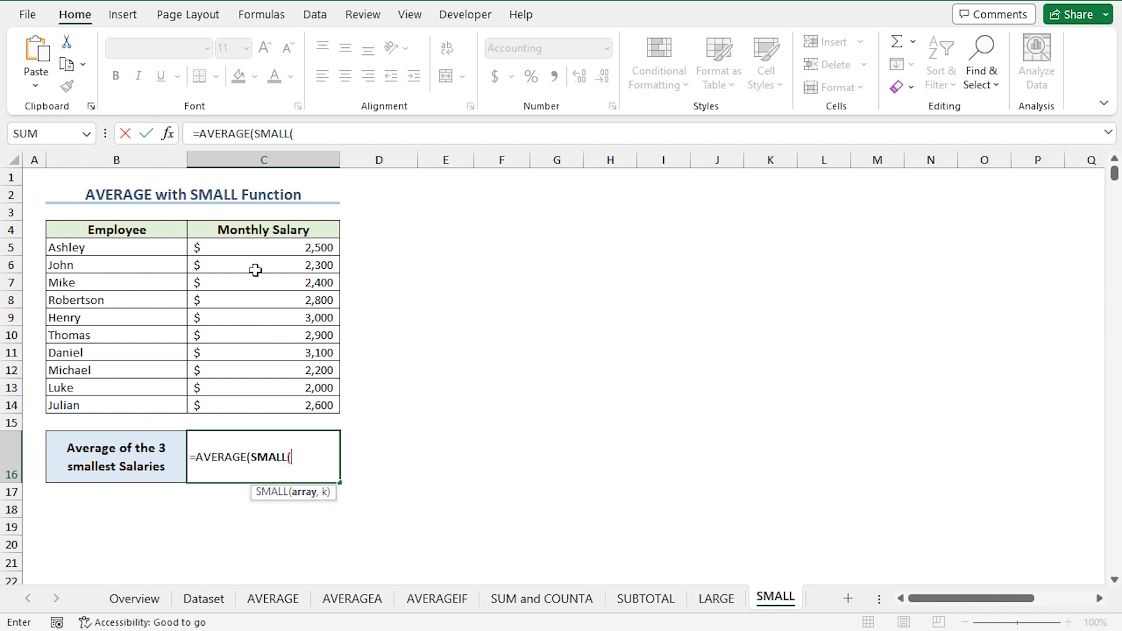
left_click_drag(244, 248, 257, 404)
type(",")
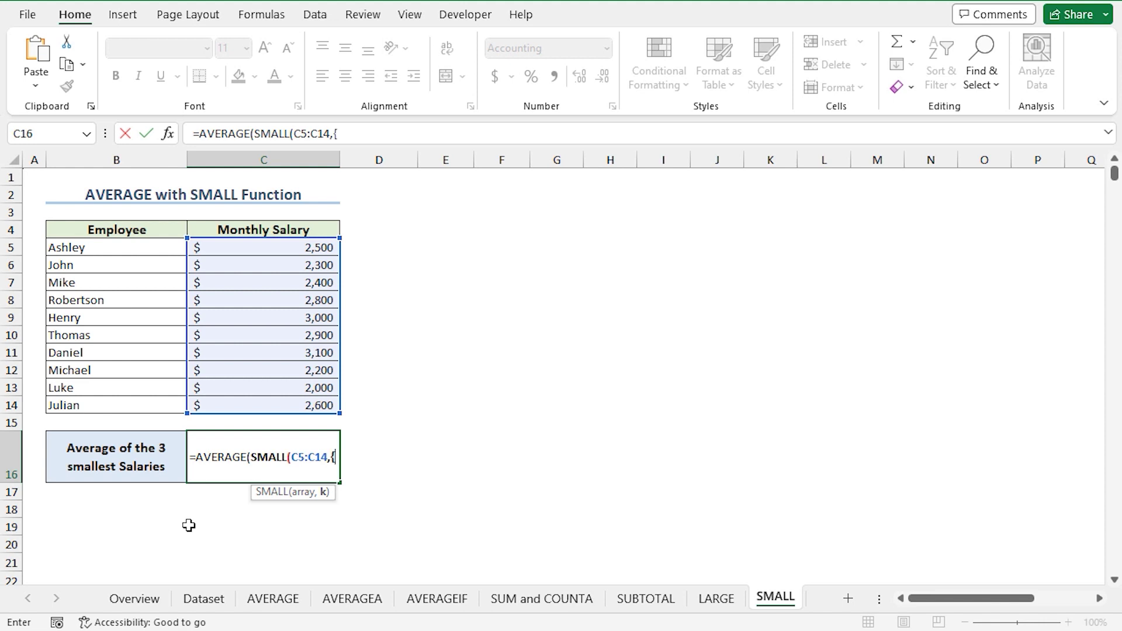
type("{1")
type(",2,3})")
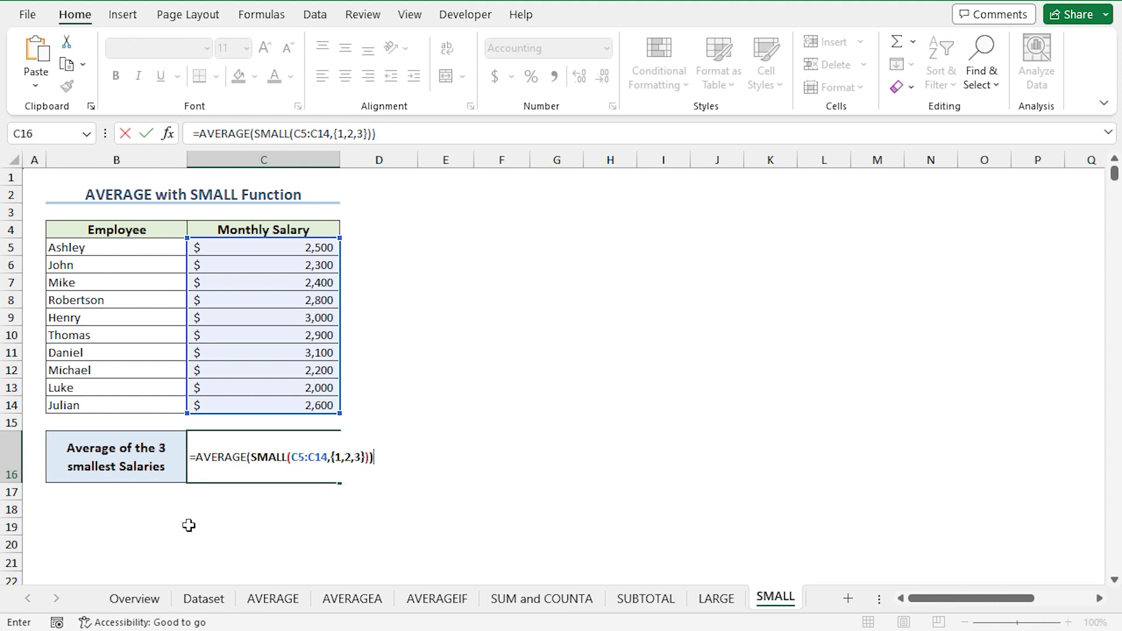
Commit the formula so C16 shows $2,167, then select C5:C14 to compare averages.
key("Return")
left_click(248, 467)
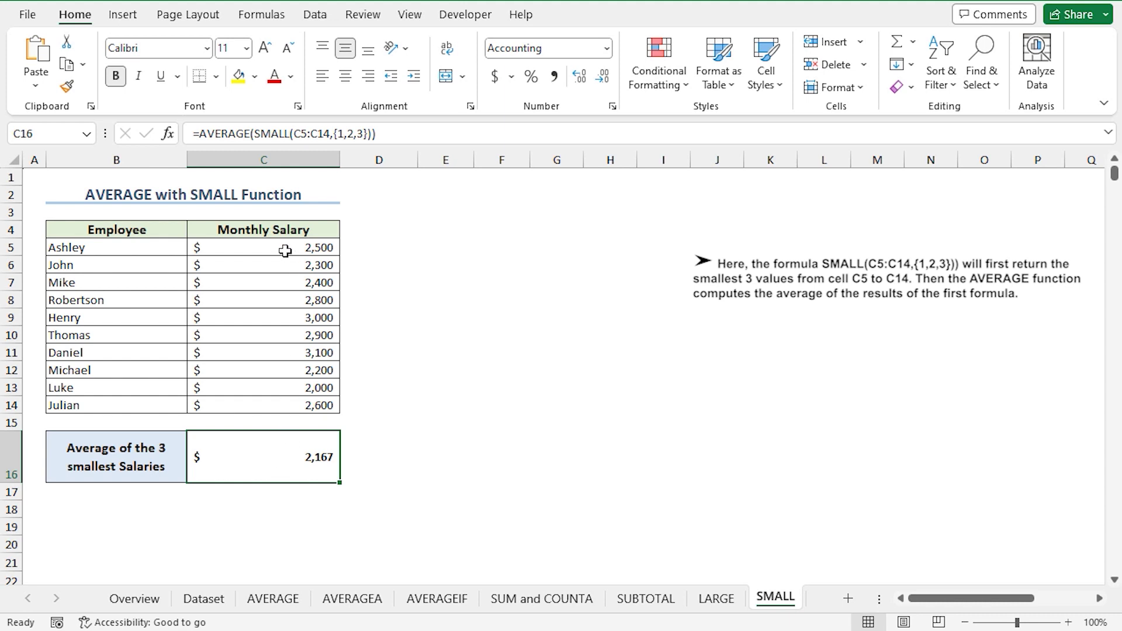
left_click_drag(277, 247, 281, 401)
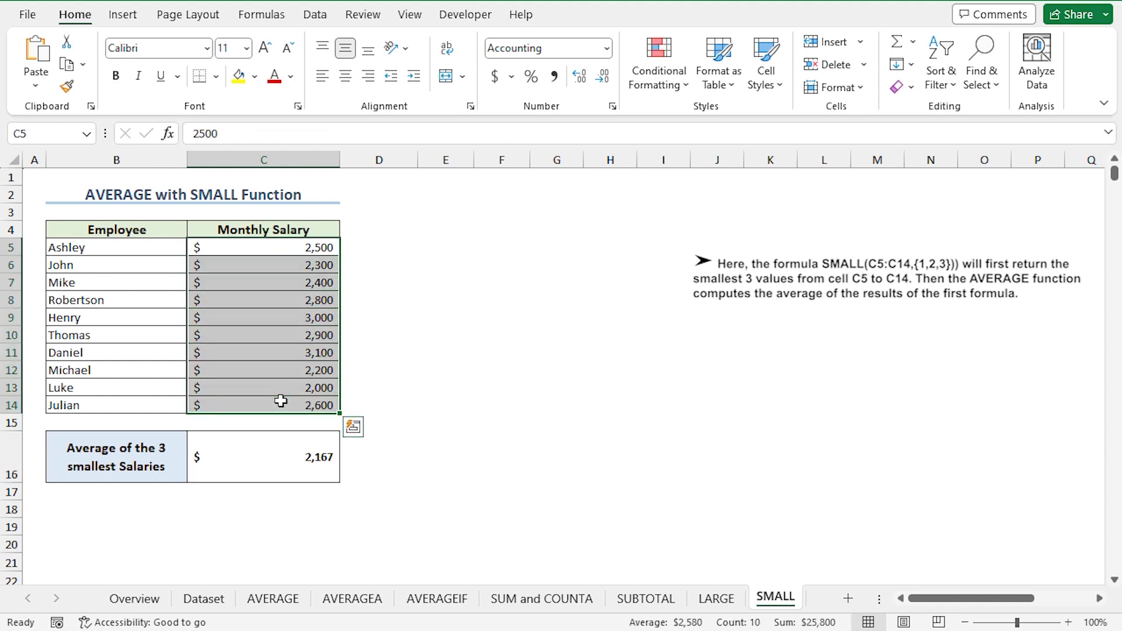